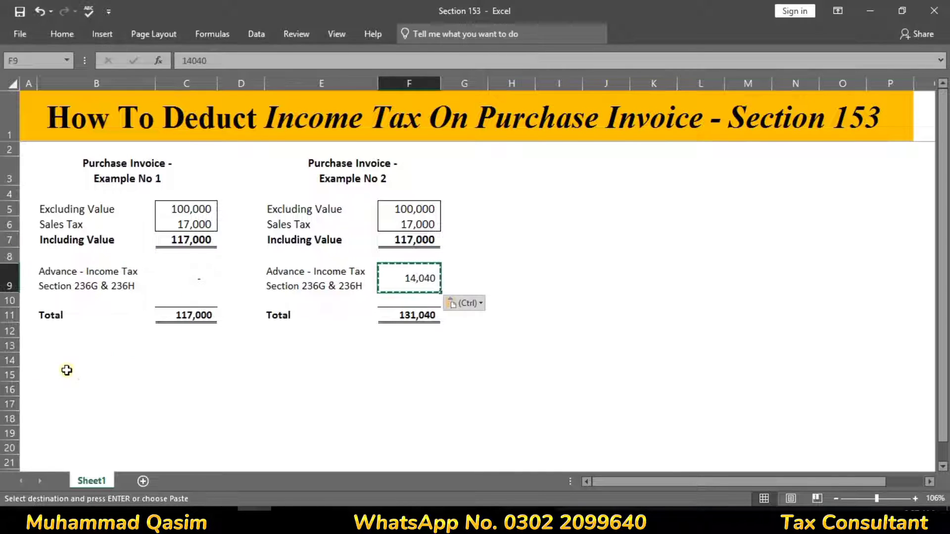
Enter the label "Company Status" in cell B15, below the first invoice example.
click(64, 371)
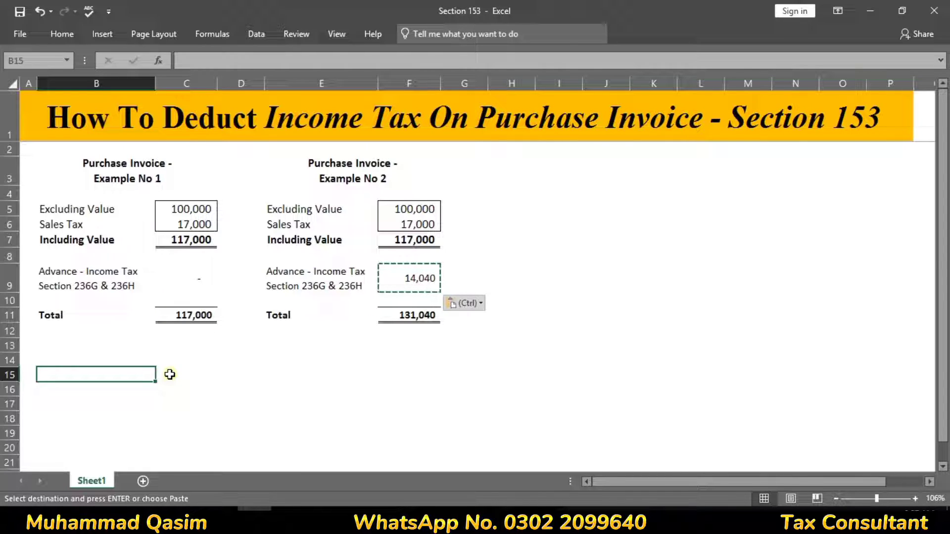
text(Company )
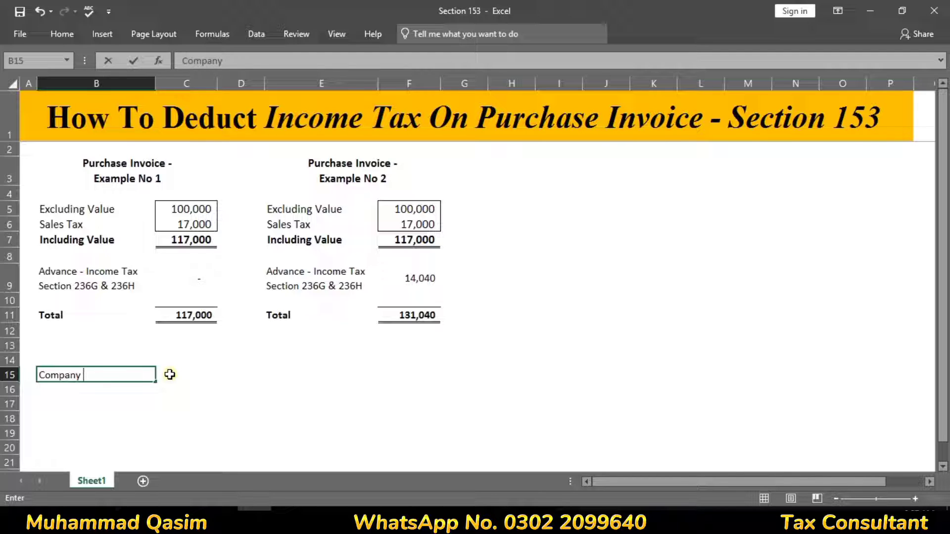
text(Status)
key(Return)
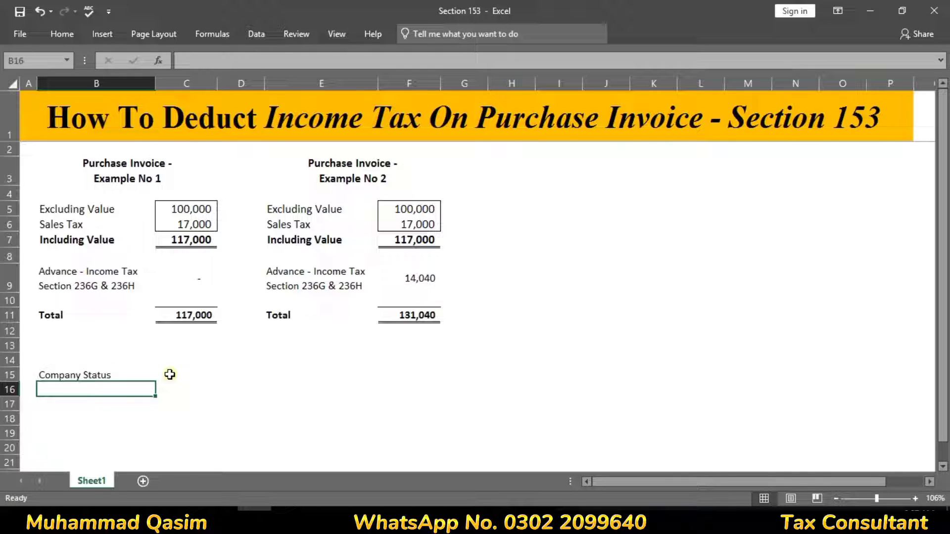
Enter "Company" in cell B16 as the first category under Company Status.
key(Down)
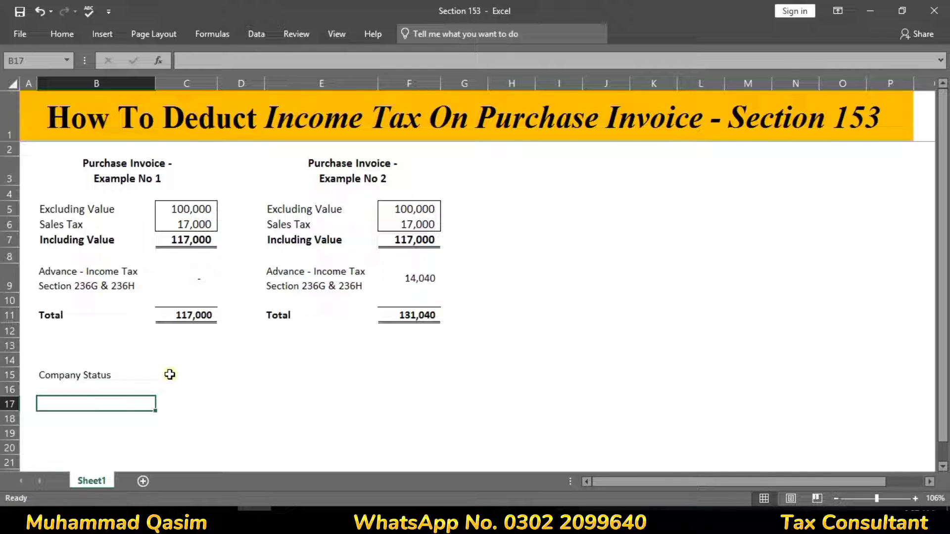
key(Up)
text(C)
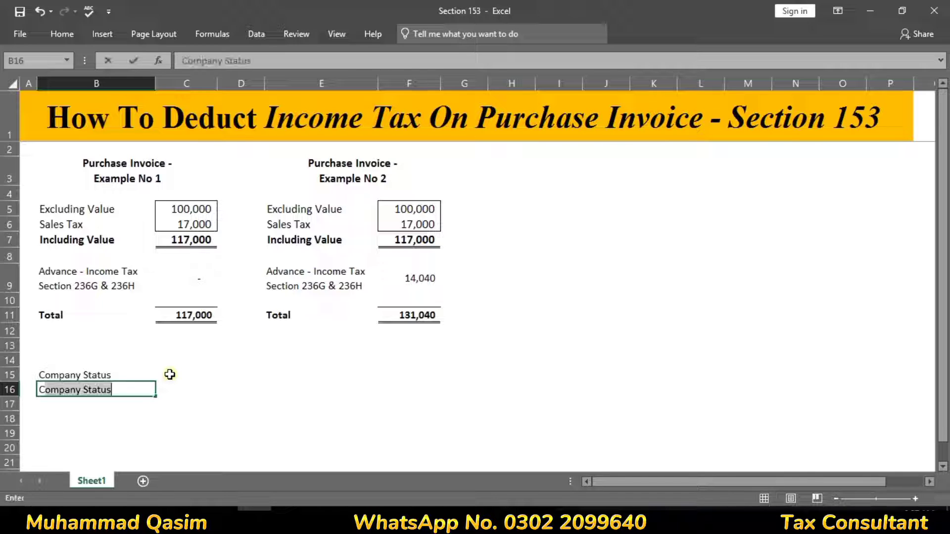
text(omapnay)
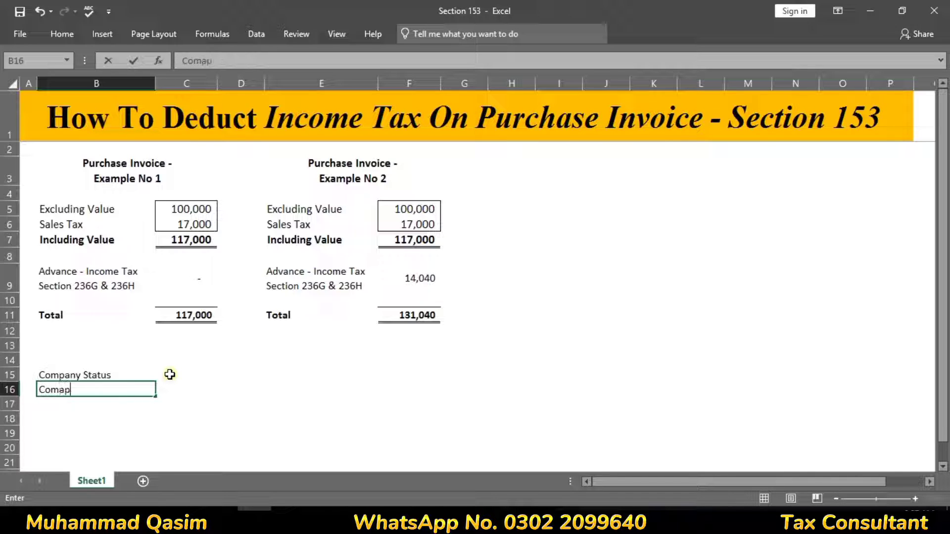
key(BackSpace)
key(BackSpace)
key(BackSpace)
key(BackSpace)
key(BackSpace)
text(pany)
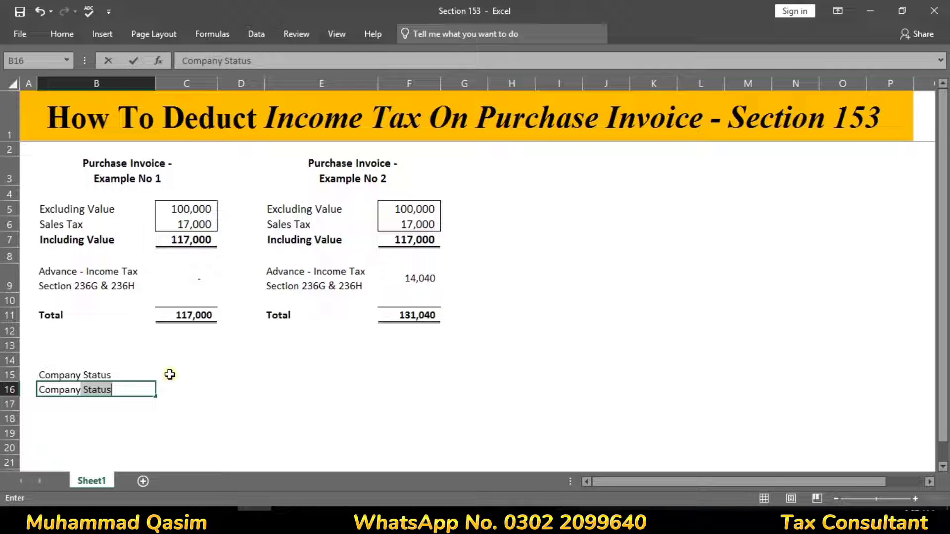
key(BackSpace)
key(Return)
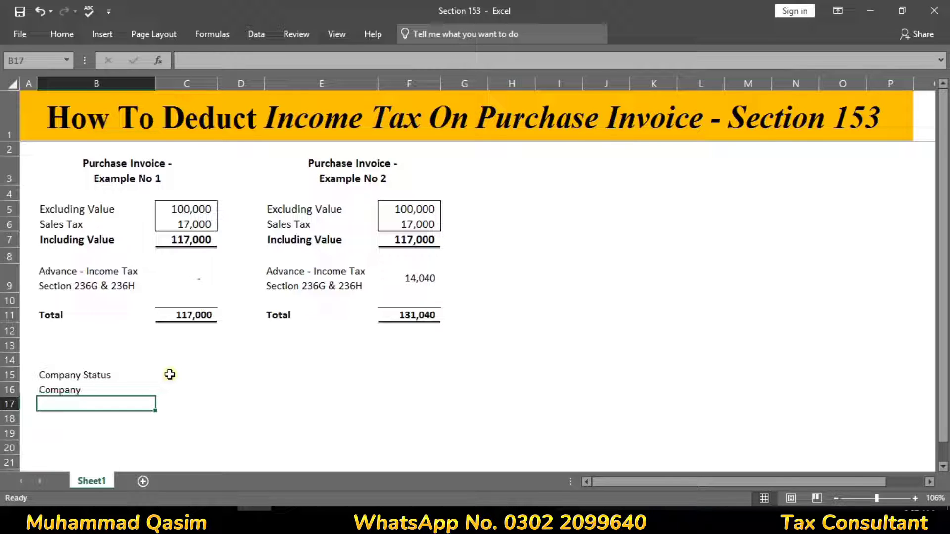
Enter "Other Than Company" in cell B17 as the second category under Company Status.
text(Other Comapany)
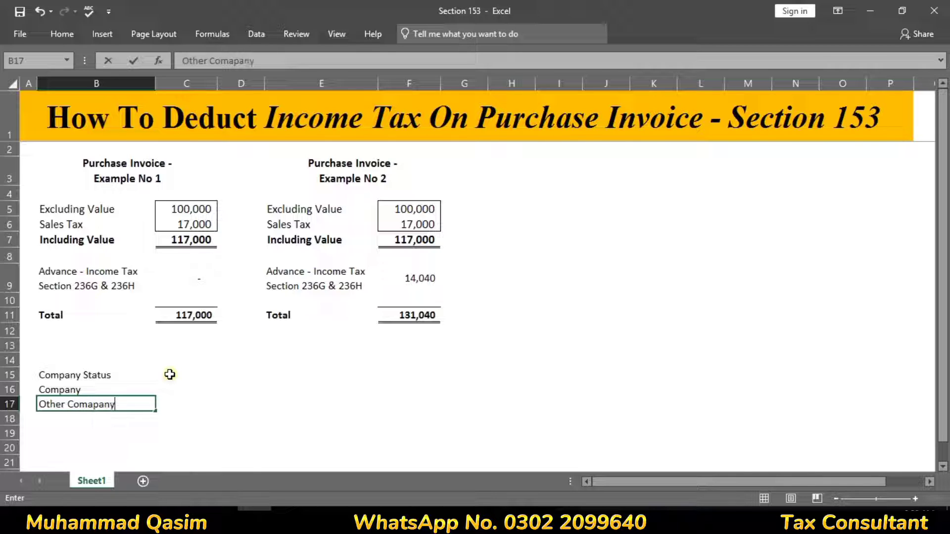
key(BackSpace)
key(BackSpace)
key(BackSpace)
key(BackSpace)
key(BackSpace)
key(BackSpace)
key(BackSpace)
key(BackSpace)
key(BackSpace)
text(Than Company)
key(Return)
key(Up)
key(Up)
key(Up)
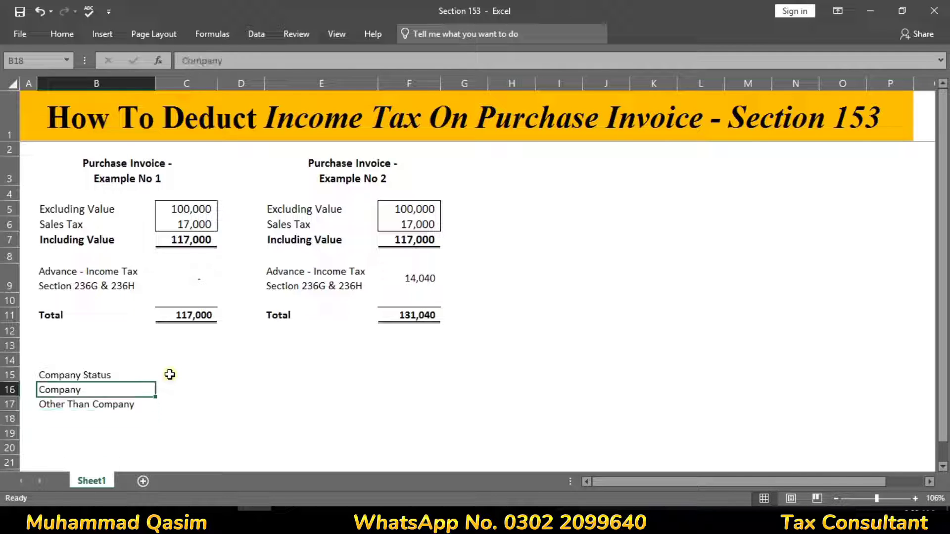
key(Down)
key(Down)
key(Up)
key(Up)
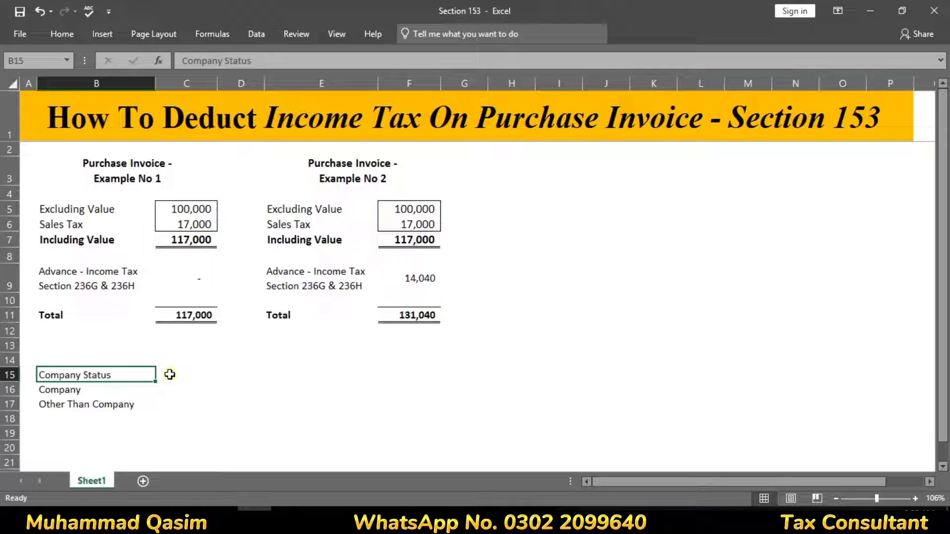
key(Down)
key(Down)
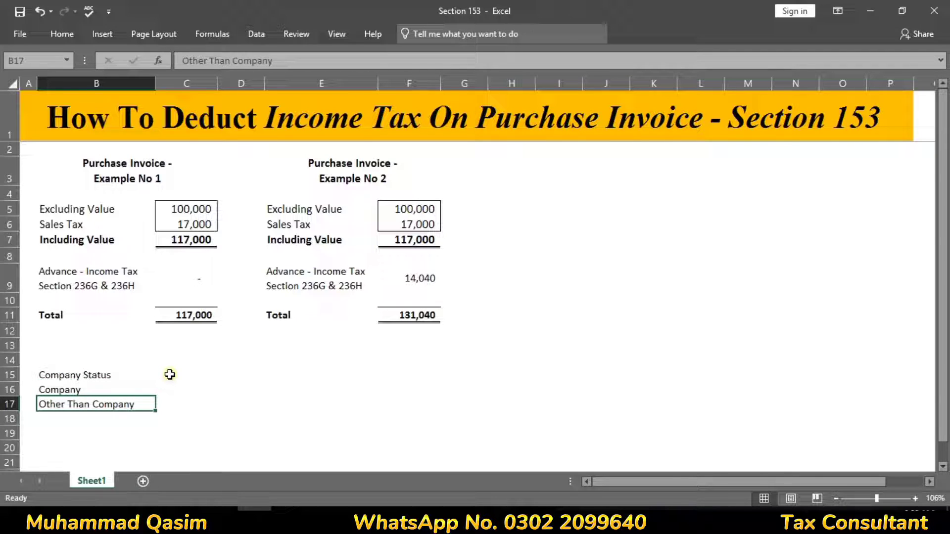
key(Down)
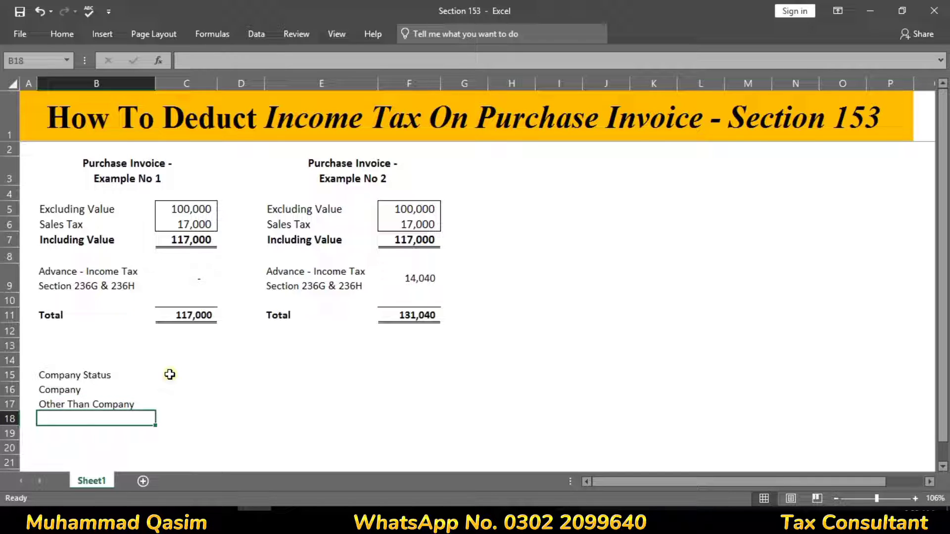
key(Down)
text(Filer)
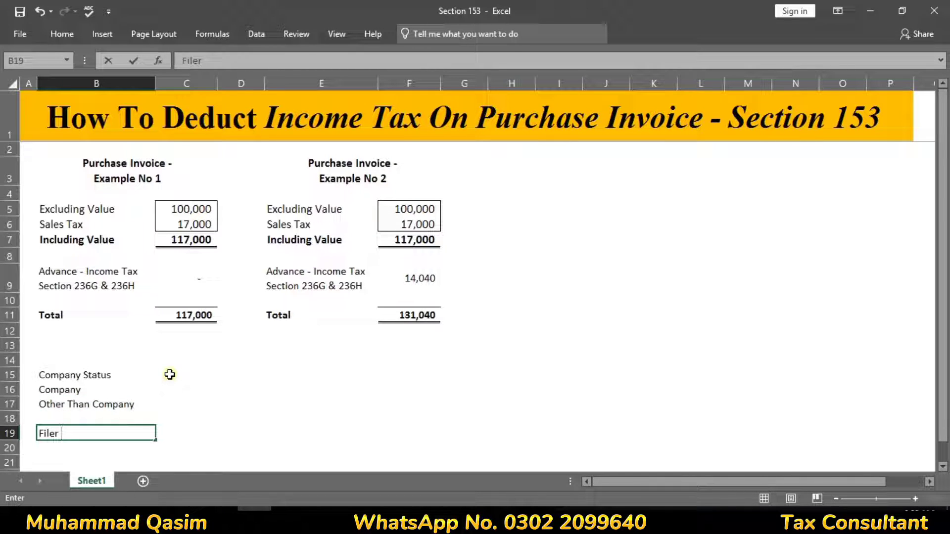
key(Return)
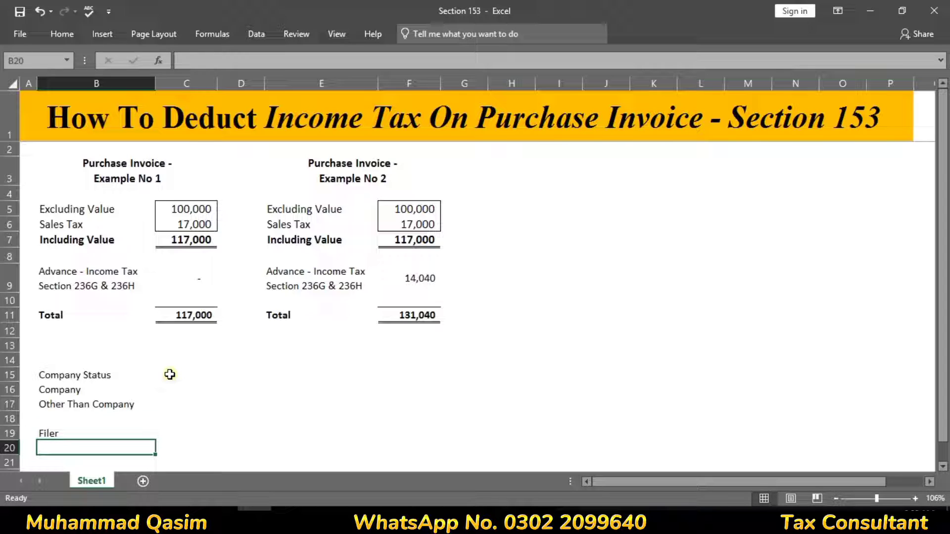
text(No)
key(BackSpace)
key(BackSpace)
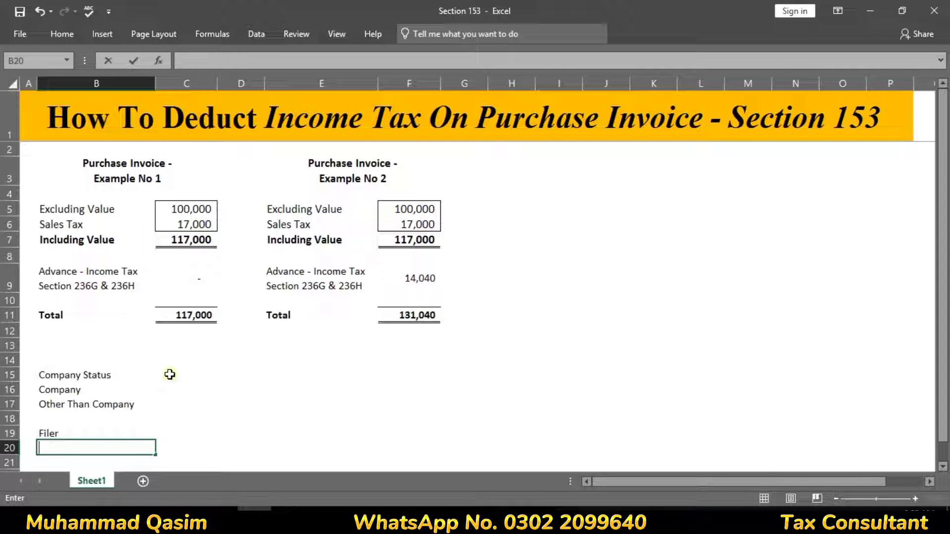
key(Up)
key(BackSpace)
Label the Company and Other Than Company rows with "Filer" in column C and "Non Filer" in column D.
key(Return)
key(Up)
key(Up)
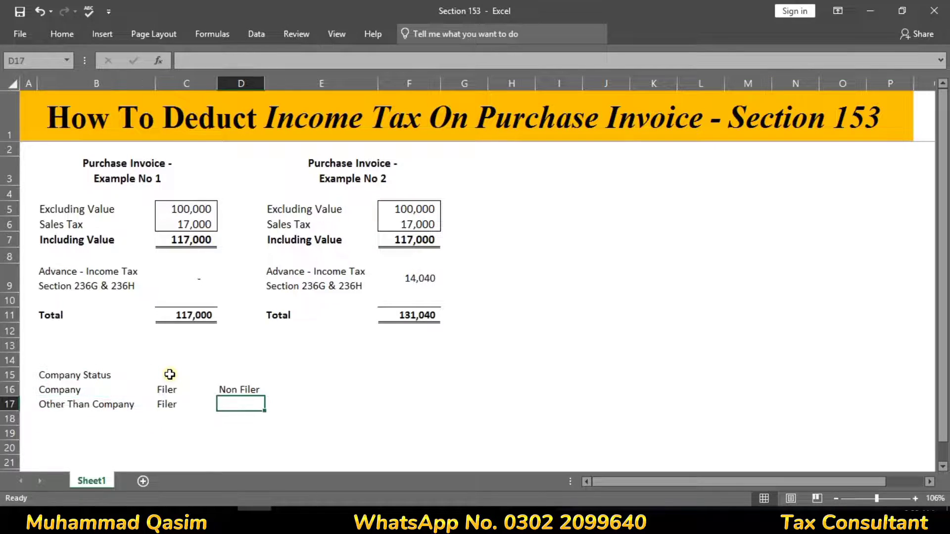
key(ctrl+d)
key(Left)
key(Left)
key(Left)
key(Right)
key(Right)
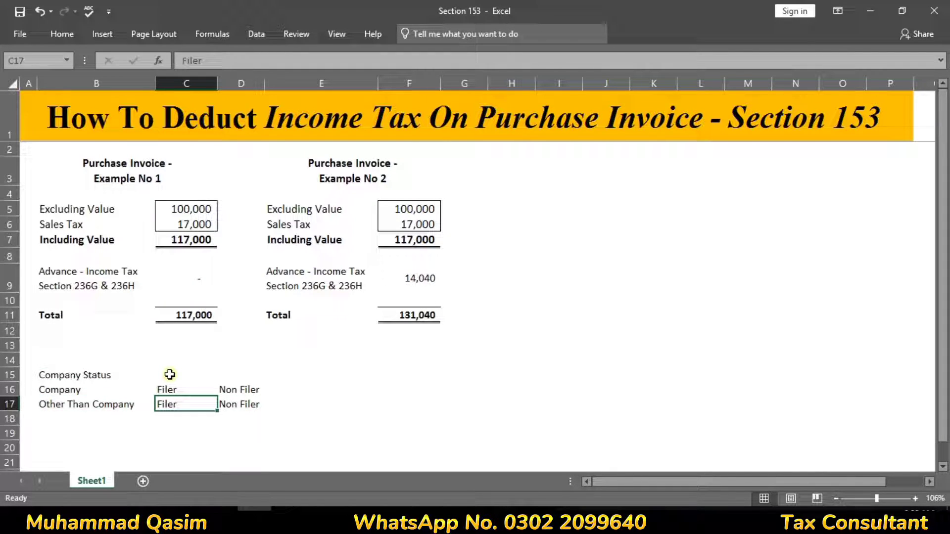
key(Down)
key(Left)
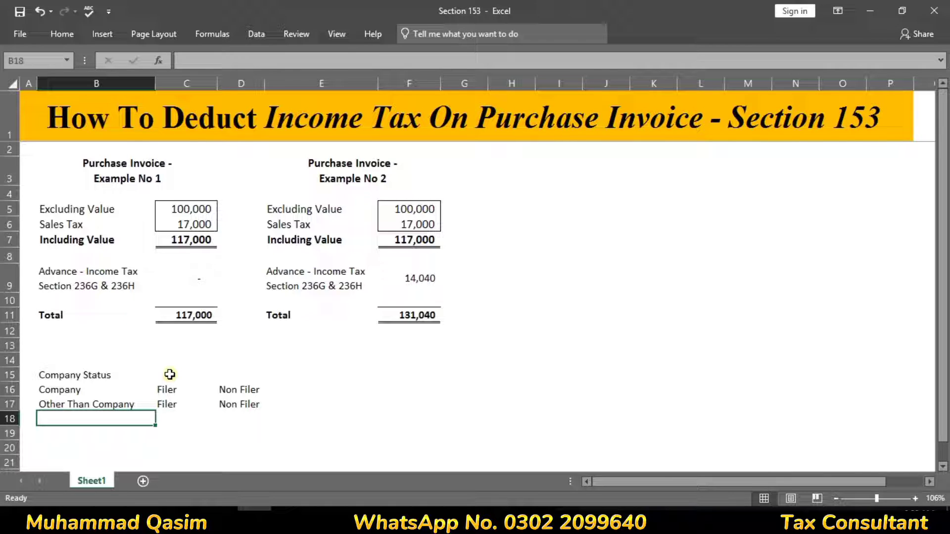
key(Up)
key(Up)
key(Right)
key(Right)
key(Left)
key(Left)
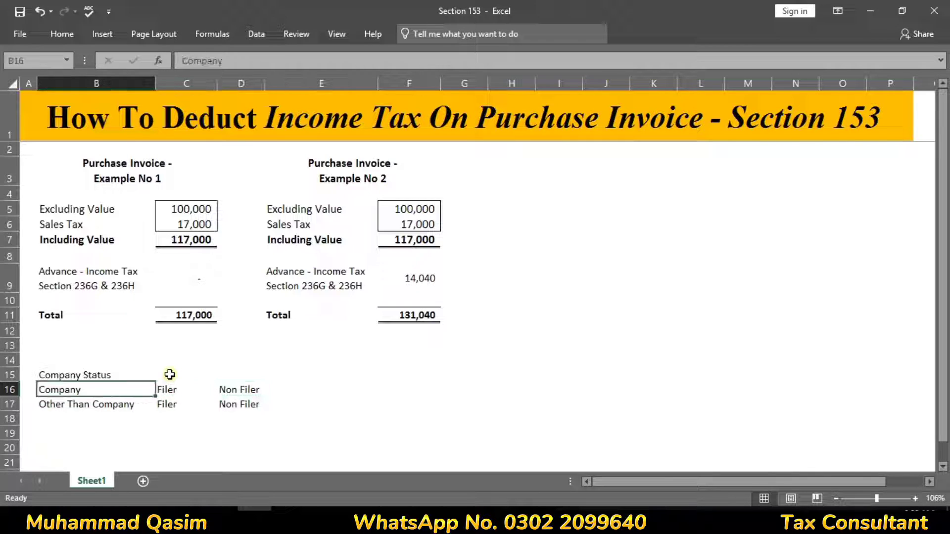
Enter the Company row's tax rates, 4% in cell E16 and 8% in cell F16.
key(Right)
key(Right)
key(Right)
text(4)
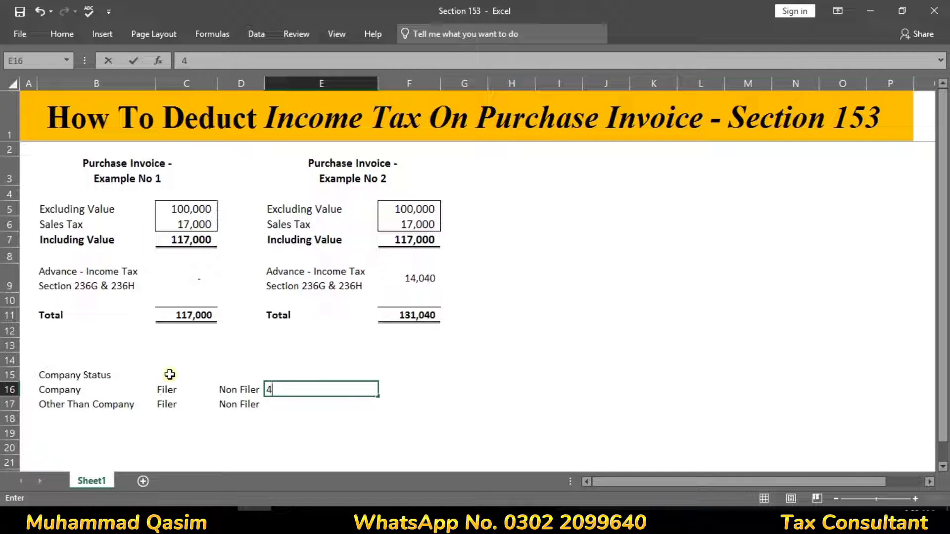
text(%)
key(Return)
key(Up)
key(Right)
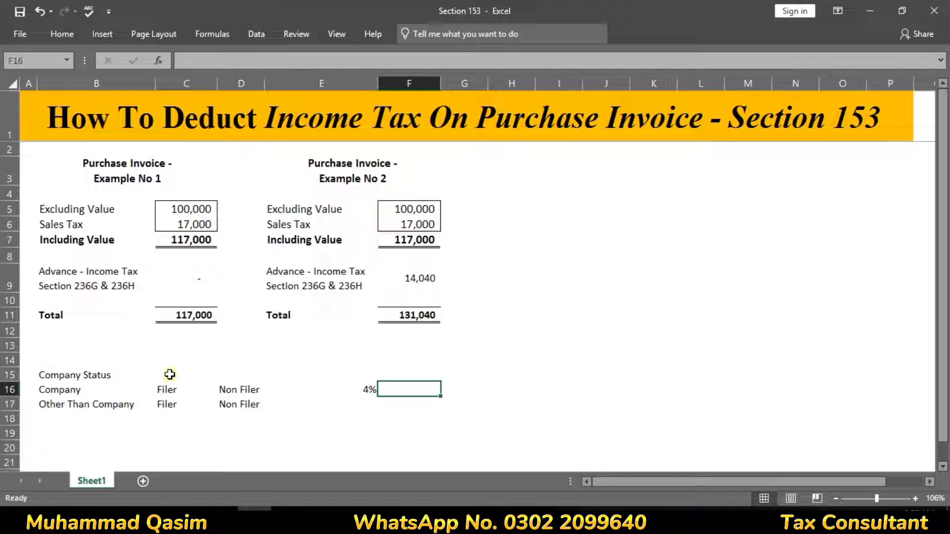
text(8%)
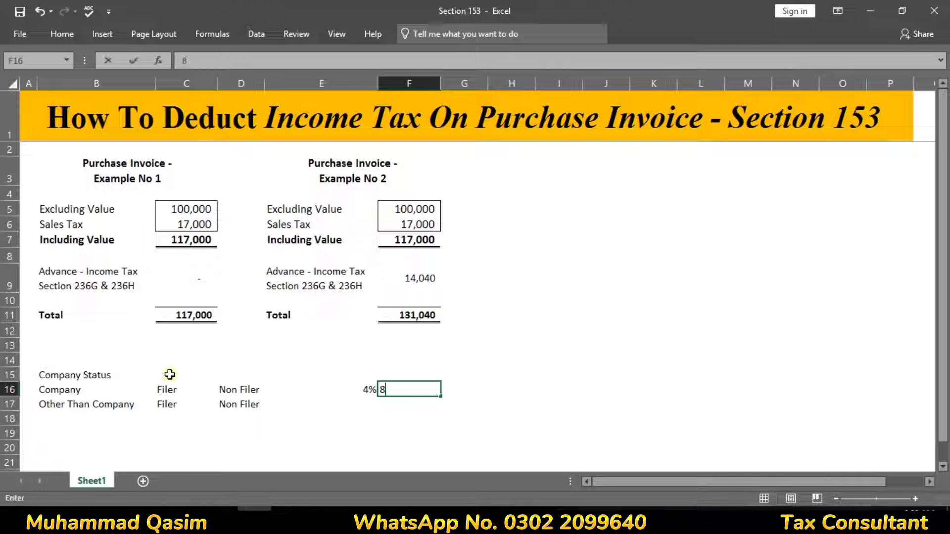
key(Return)
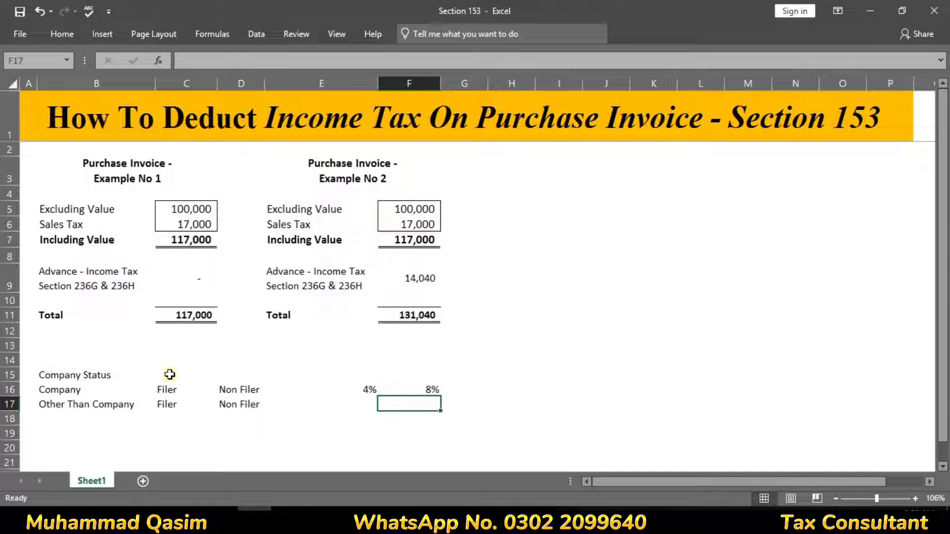
Enter the Other Than Company row's tax rates, 4.50% in cell E17 and 9% in cell F17.
key(Left)
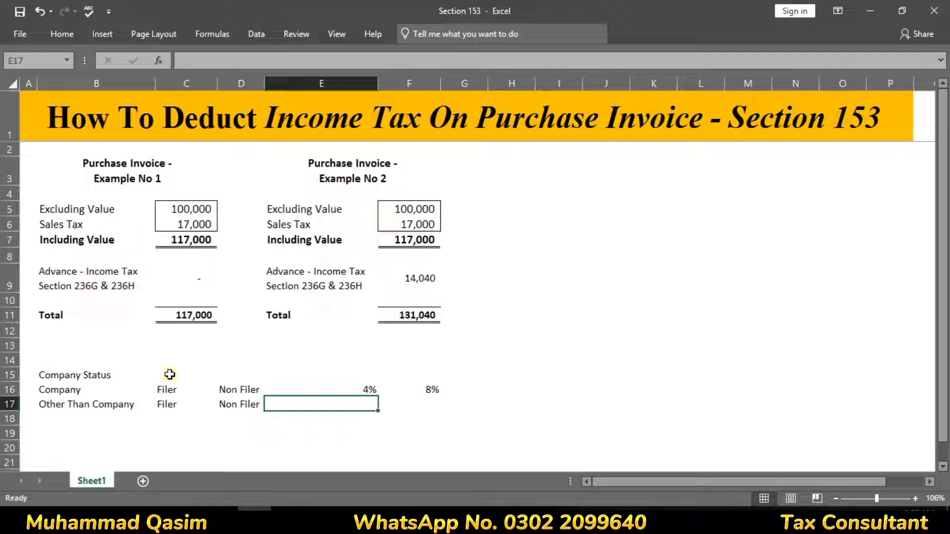
text(4.)
text(50%)
key(Return)
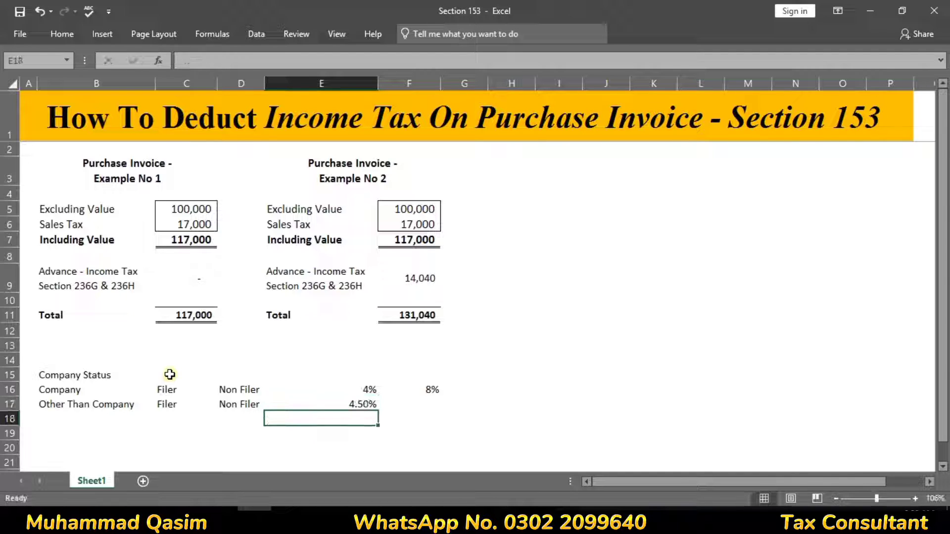
key(Up)
key(Right)
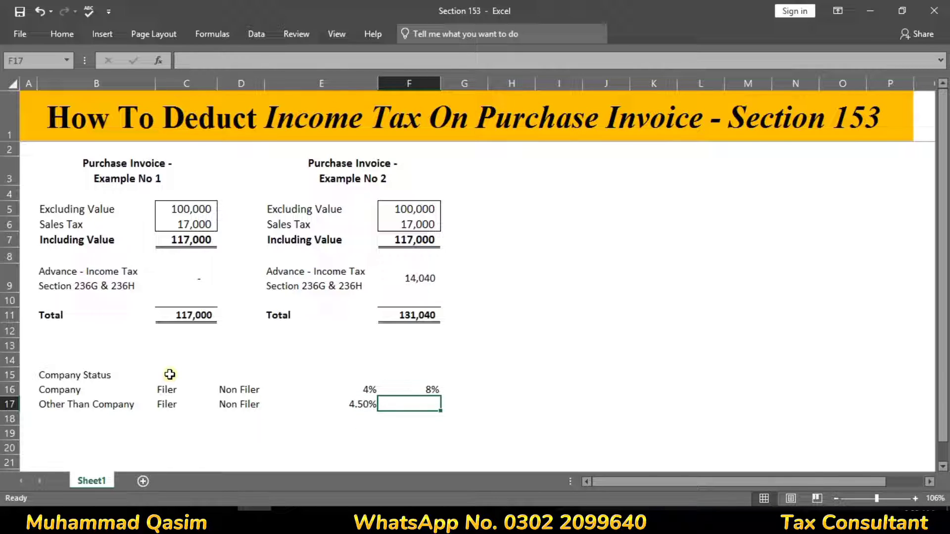
text(9%)
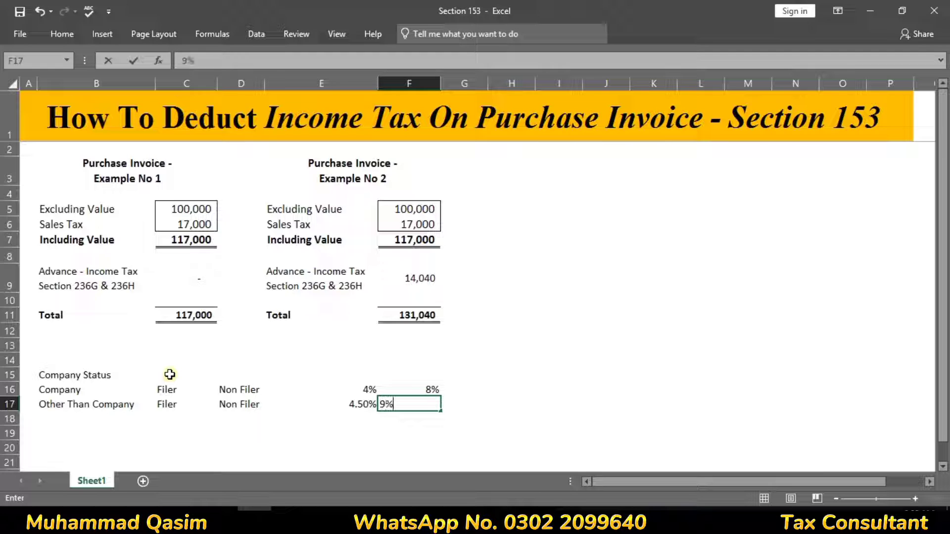
key(Return)
Enter the note "Withheld 20%" in cell B19, below the company status rows.
key(Left)
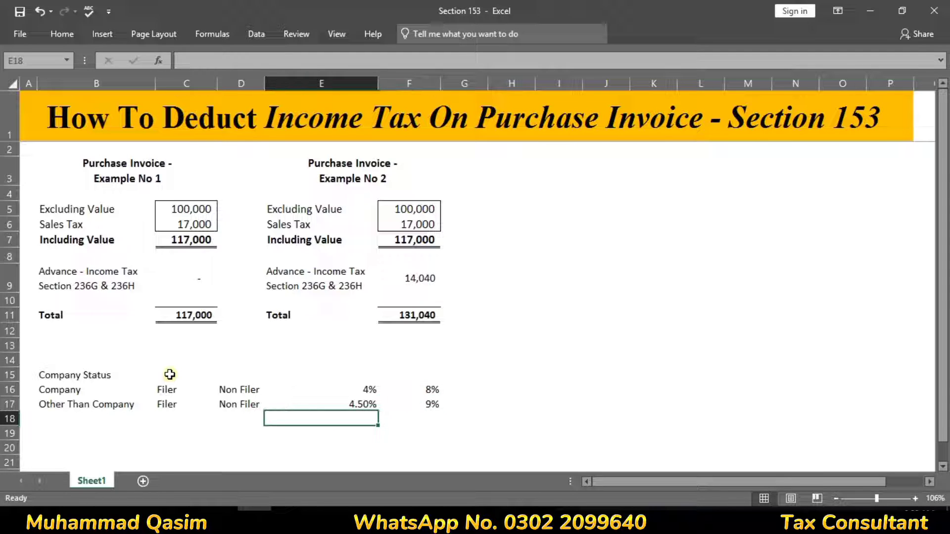
key(Left)
key(Down)
key(Left)
key(Left)
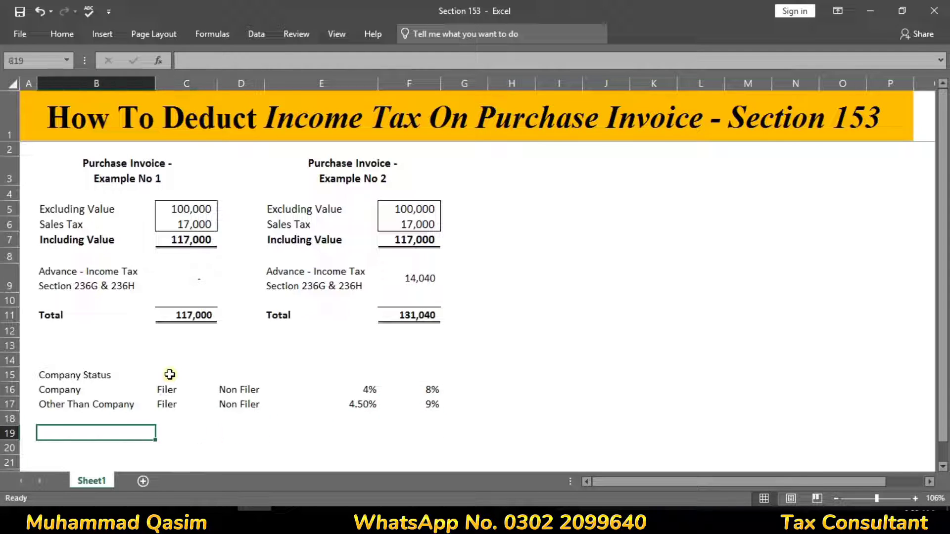
text(Withhield )
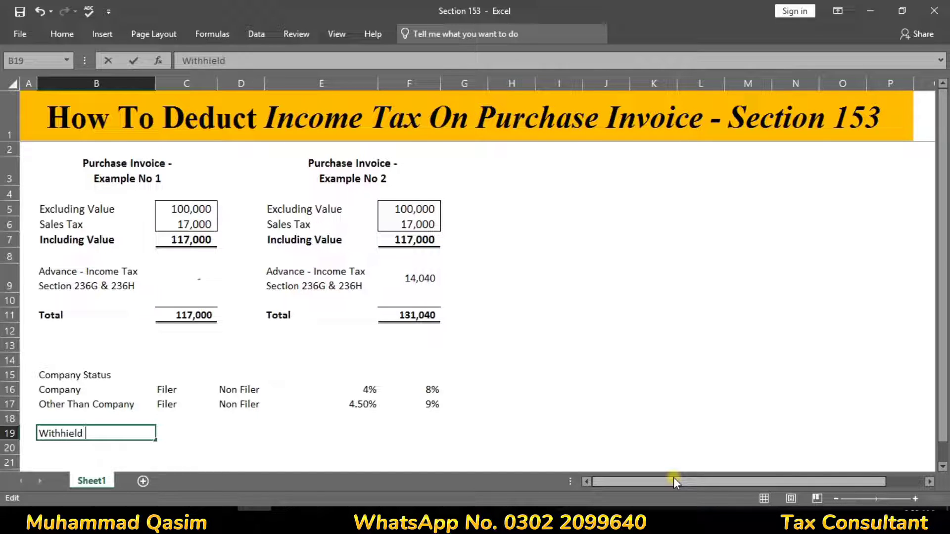
text(20%)
key(Return)
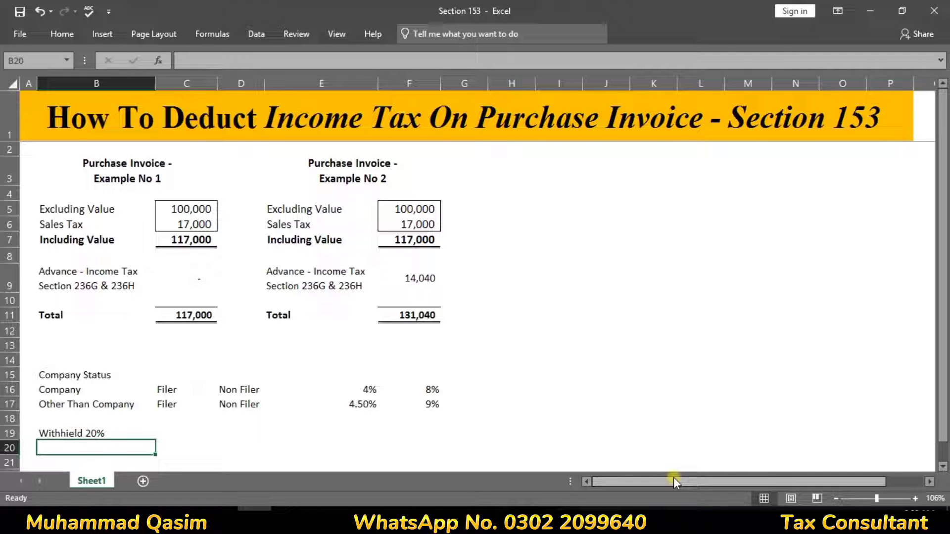
key(Up)
key(Right)
key(Right)
key(Left)
key(Left)
key(Down)
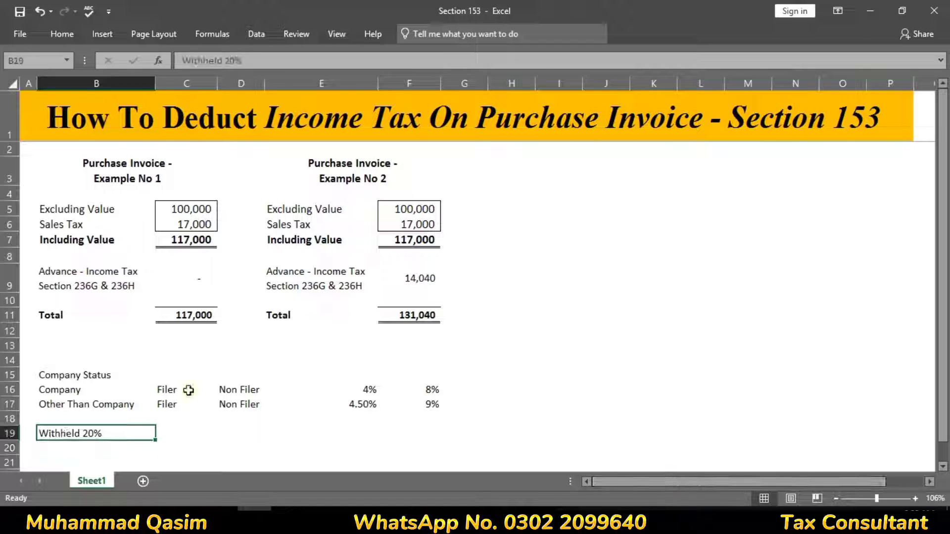
key(Right)
key(Left)
key(Left)
key(Right)
key(Right)
key(Left)
key(Left)
key(Right)
key(Right)
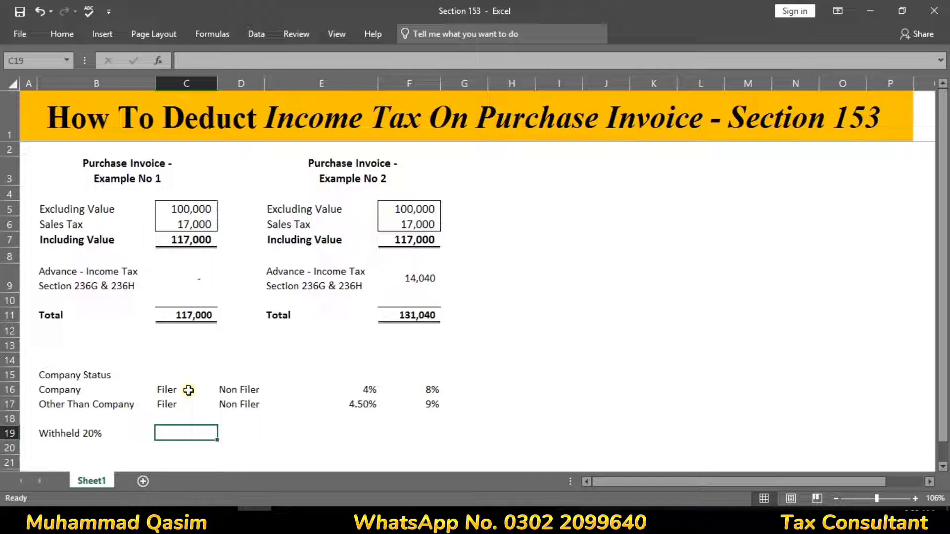
key(Up)
key(Up)
key(Left)
key(Up)
key(Down)
key(Up)
key(Up)
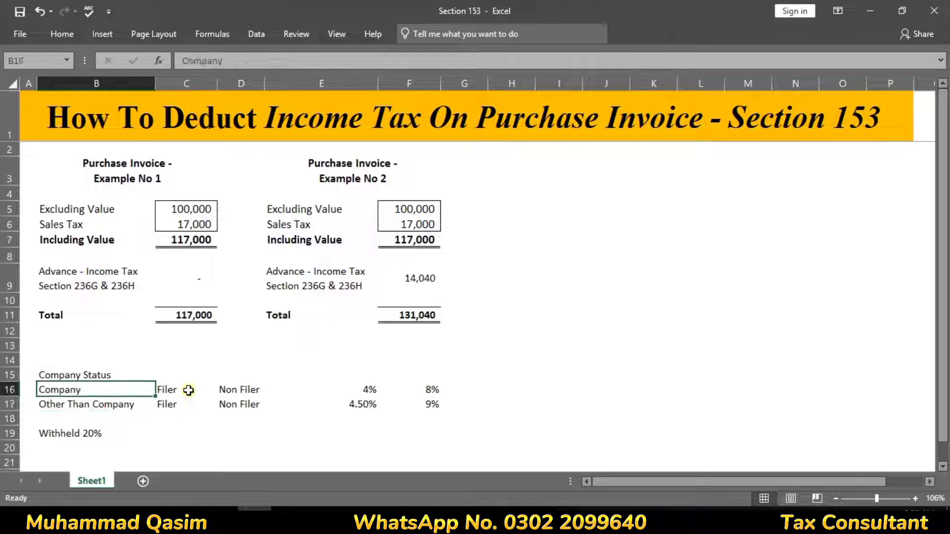
Examine the Company row's filer and non-filer tax rates in cells E16 and F16.
key(Down)
key(Down)
key(Up)
key(Right)
key(Right)
key(Right)
key(Right)
key(Left)
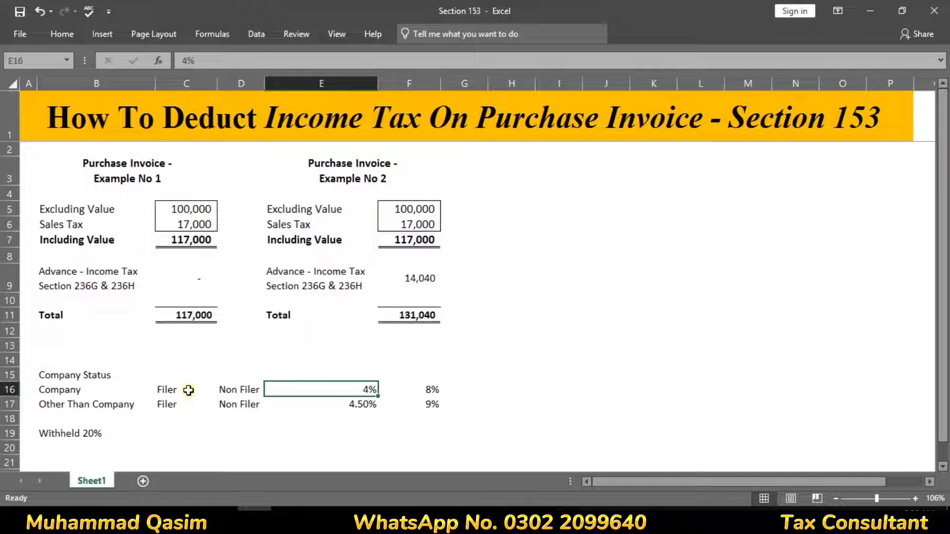
key(Down)
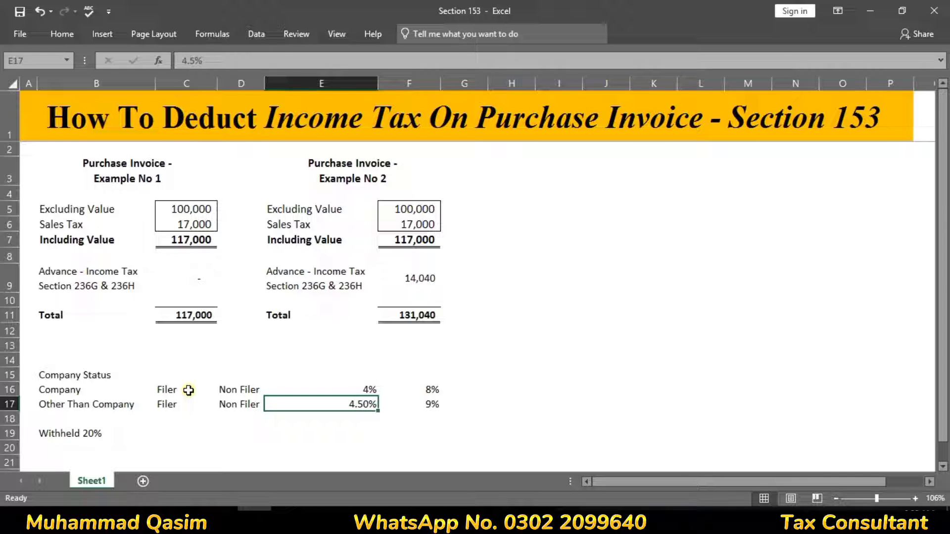
key(Up)
key(Left)
key(Right)
key(Right)
key(Left)
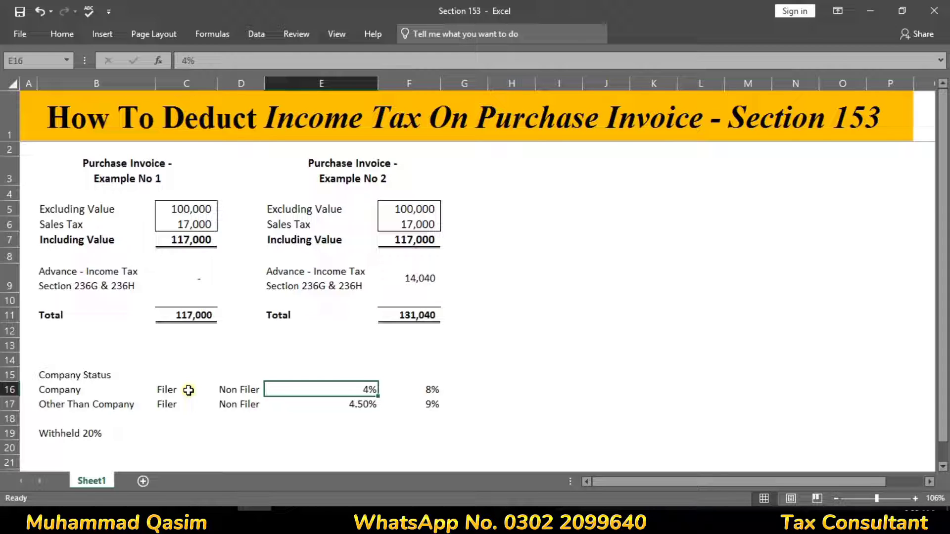
key(Left)
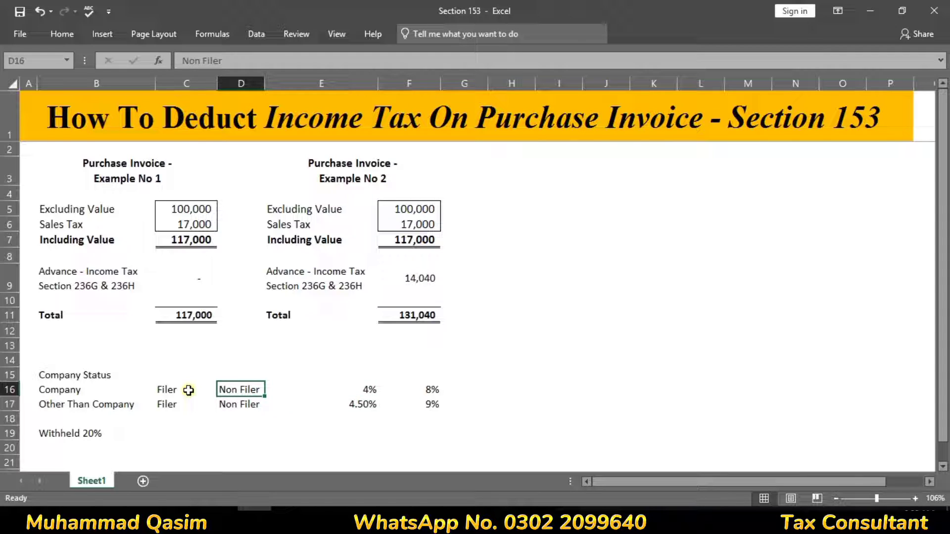
key(Right)
key(Right)
key(Left)
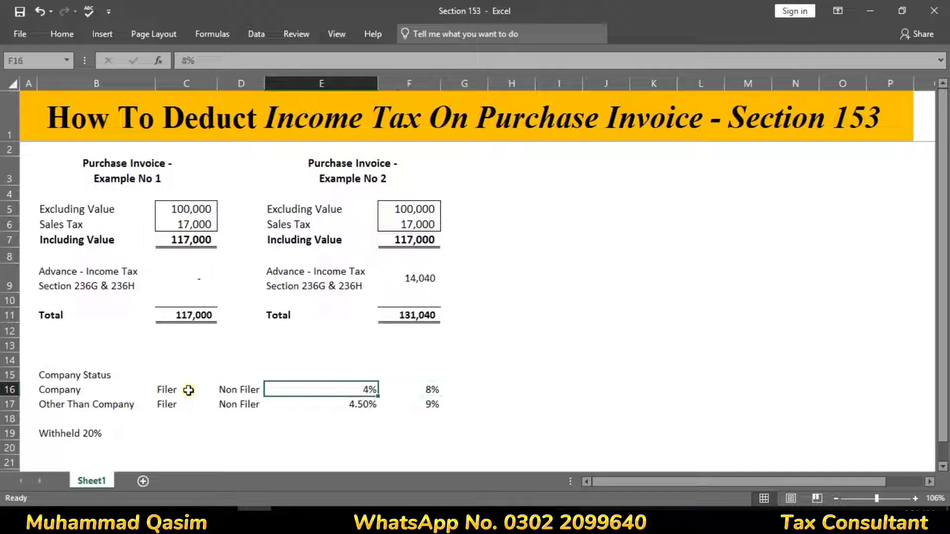
key(Left)
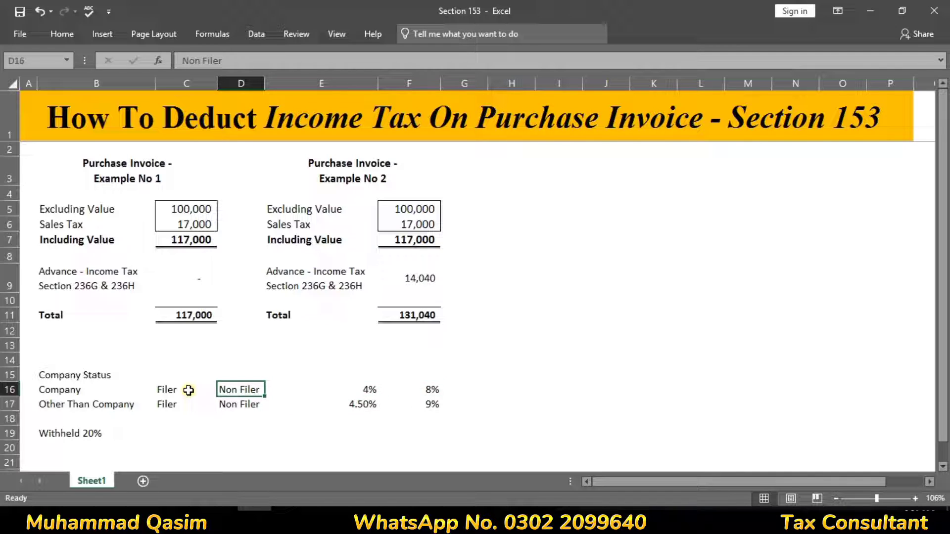
key(Right)
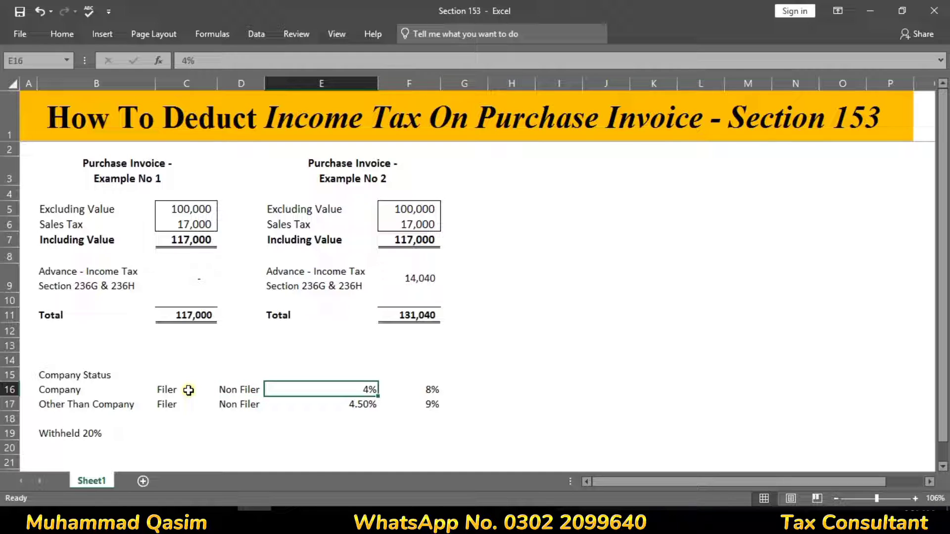
key(Right)
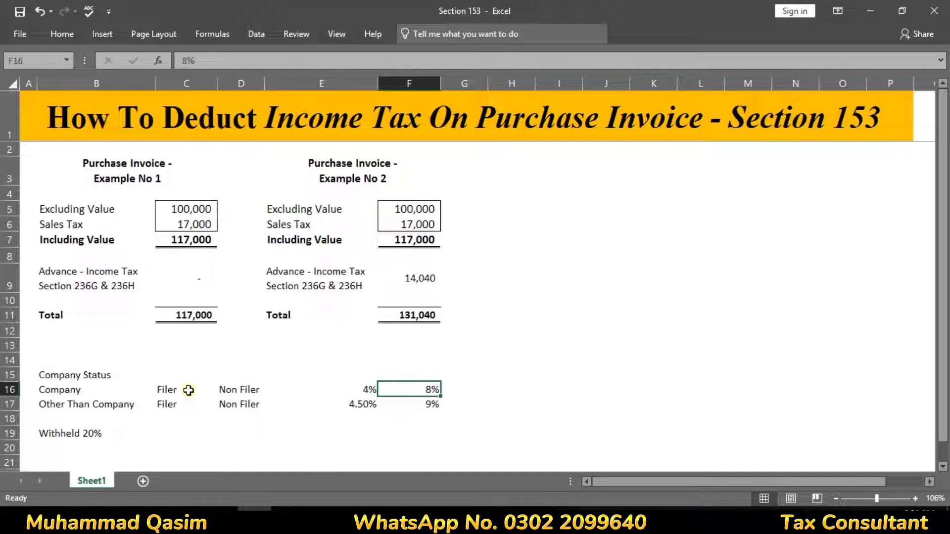
Compare the filer and non-filer rates of the Company and Other Than Company rows in E16:F17.
key(Left)
key(Down)
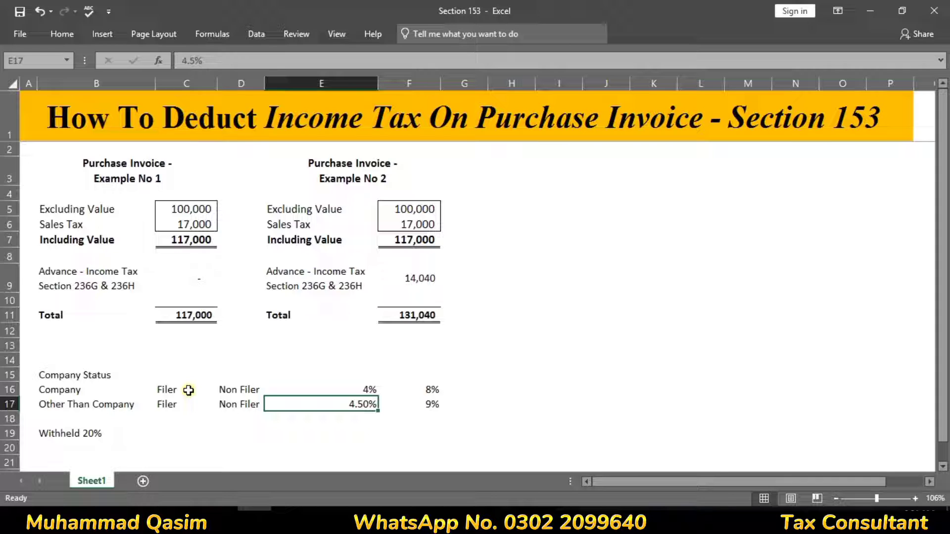
key(Right)
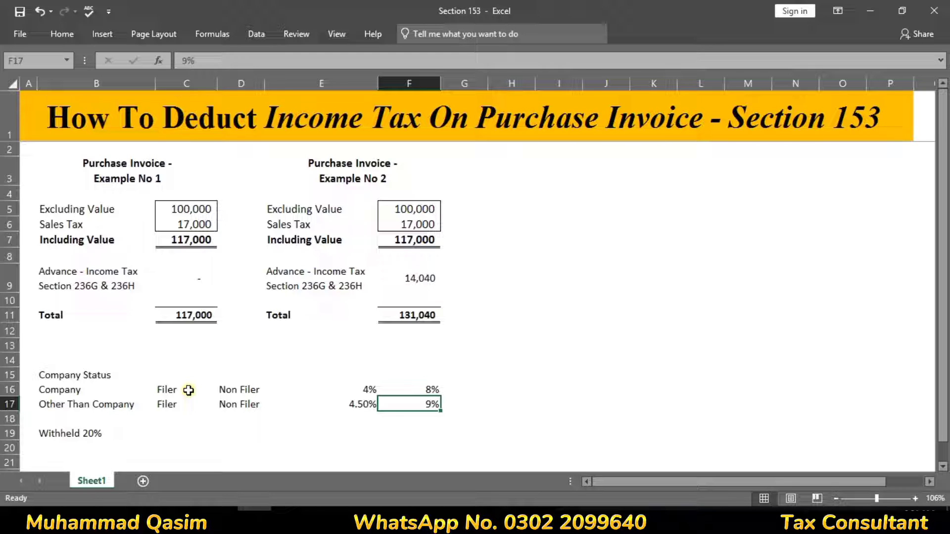
key(Left)
key(Up)
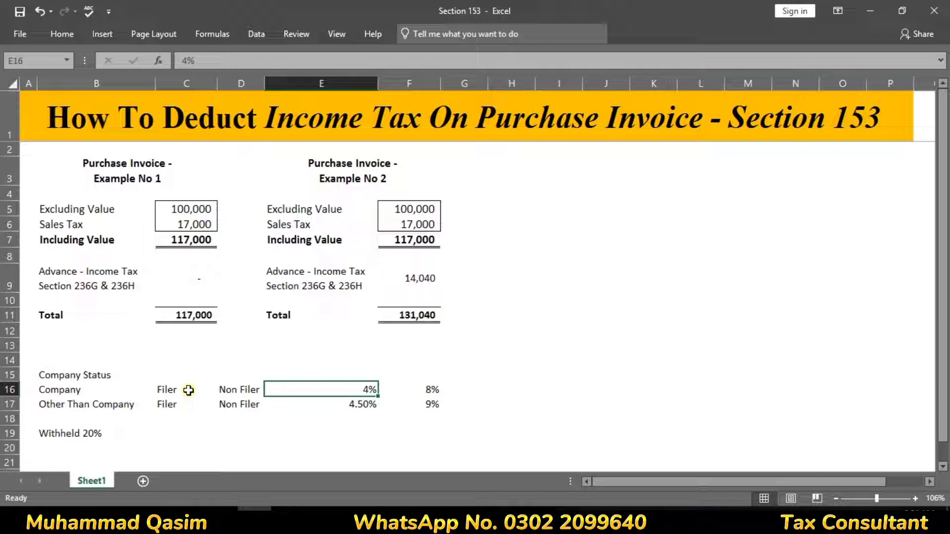
key(Left)
key(Left)
key(Left)
key(Right)
key(Right)
key(Right)
key(Right)
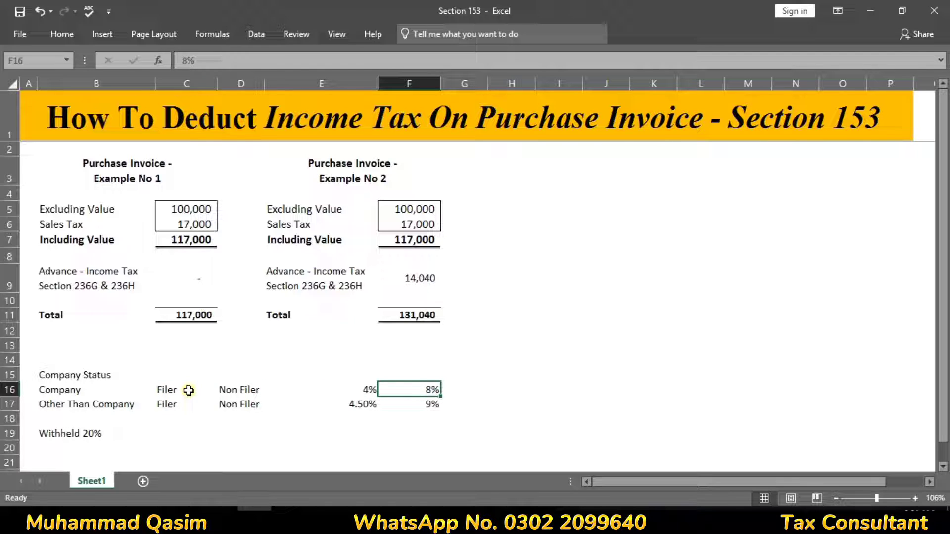
key(Down)
key(Left)
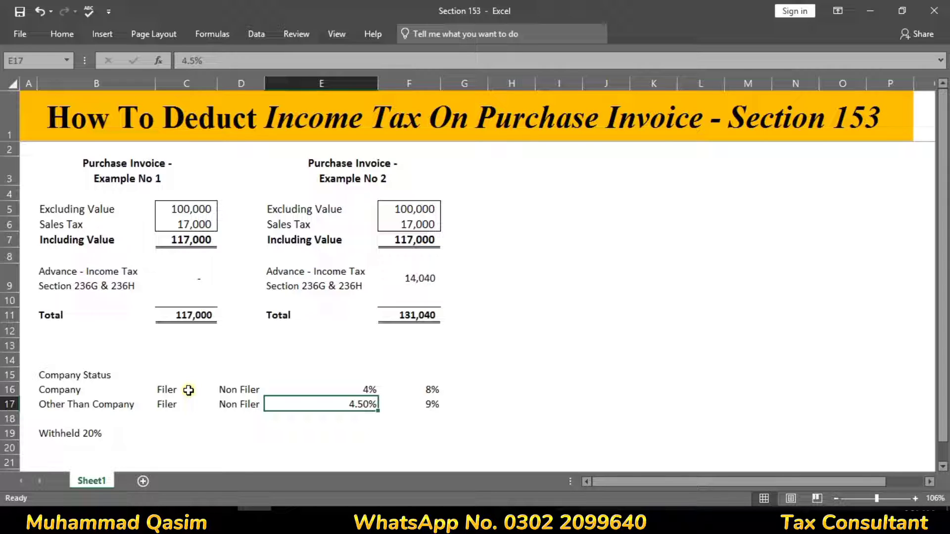
key(Up)
key(Left)
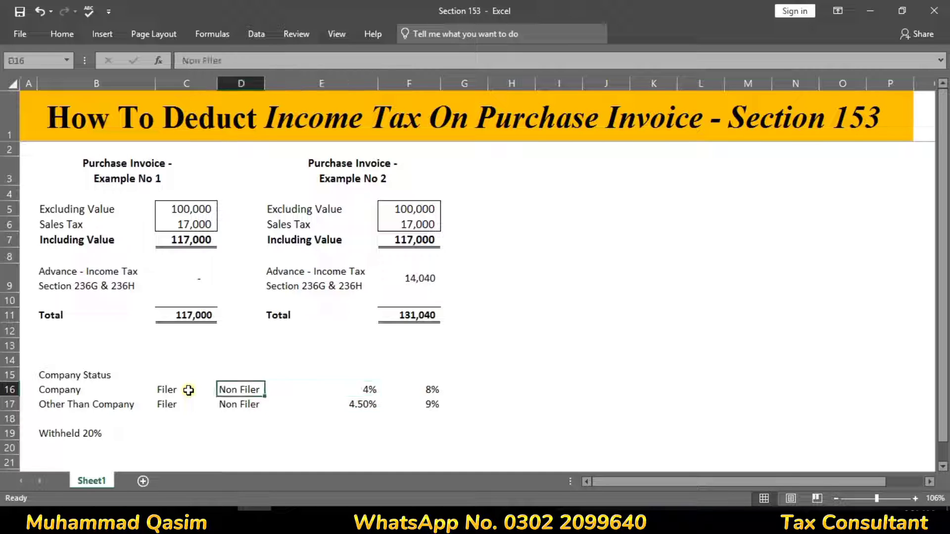
key(Right)
key(Right)
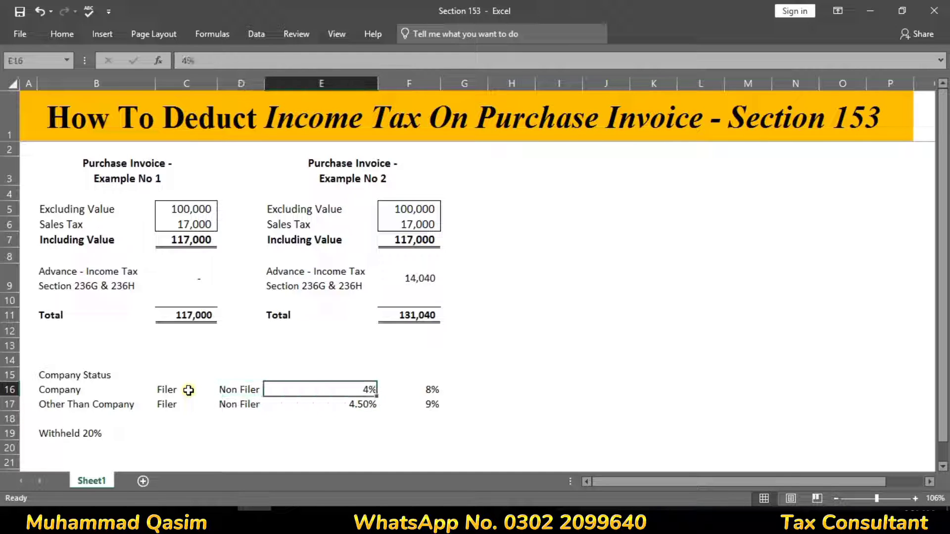
key(Left)
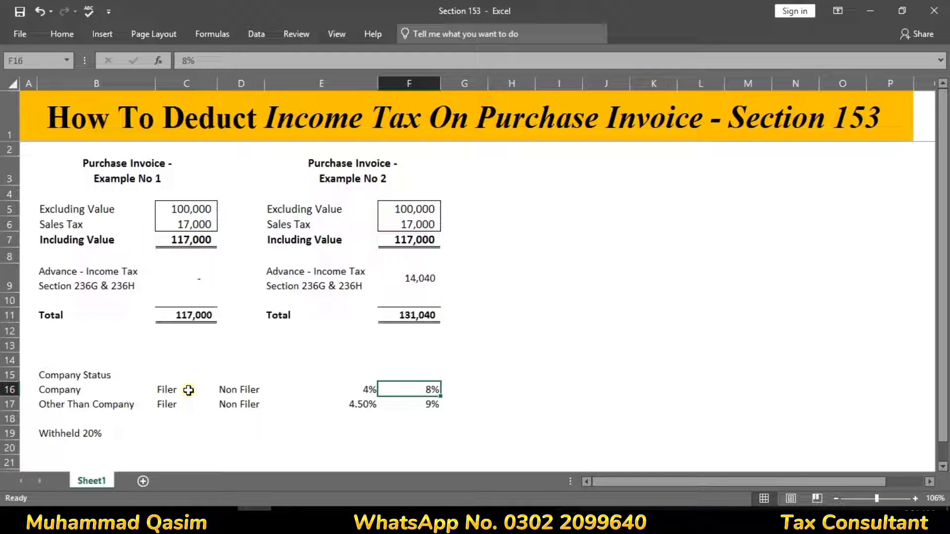
key(Down)
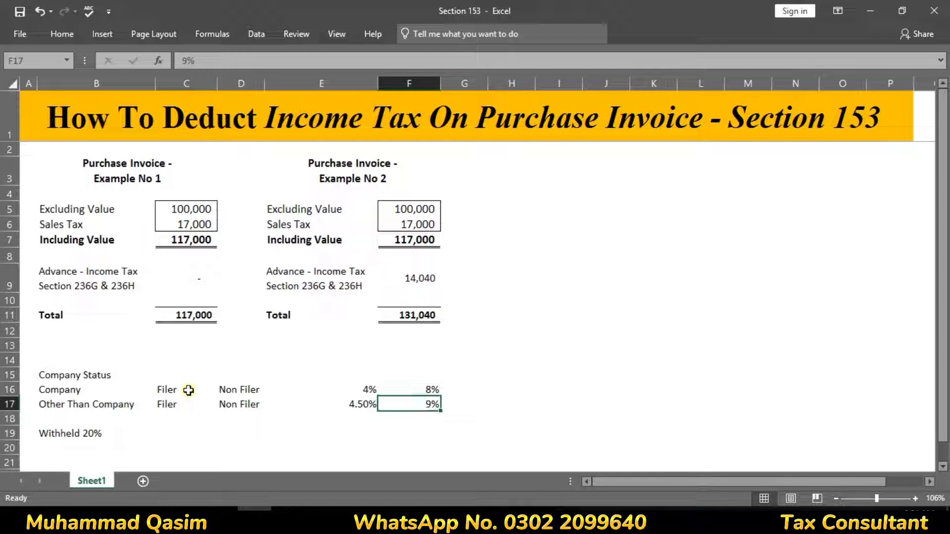
key(Left)
key(Up)
key(Down)
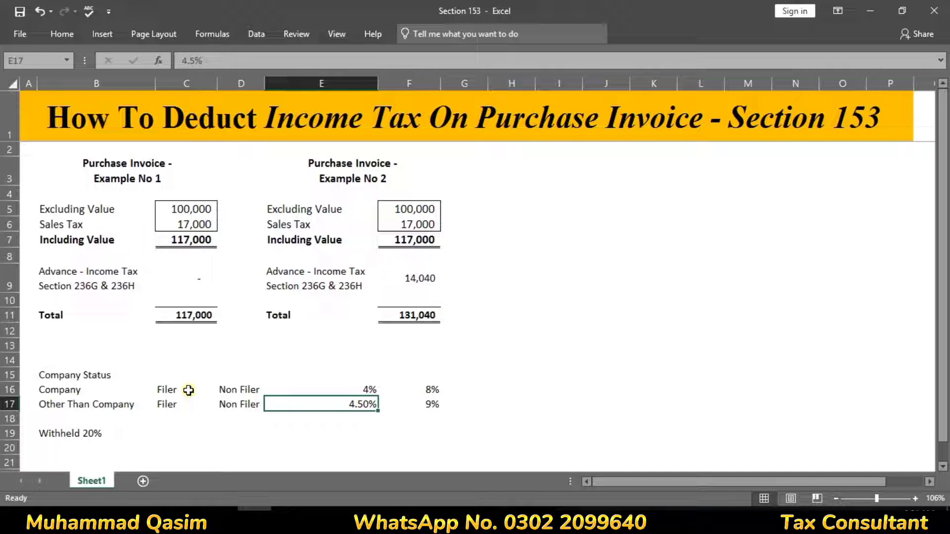
key(Left)
key(Left)
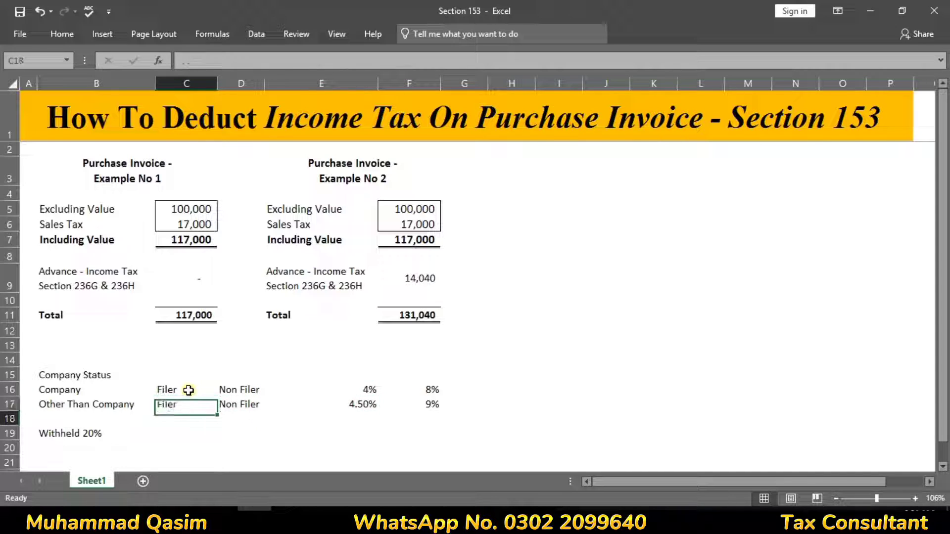
Review the withheld note in cell B19 and the Example No 1 total in cell C11.
key(Down)
key(Down)
key(Left)
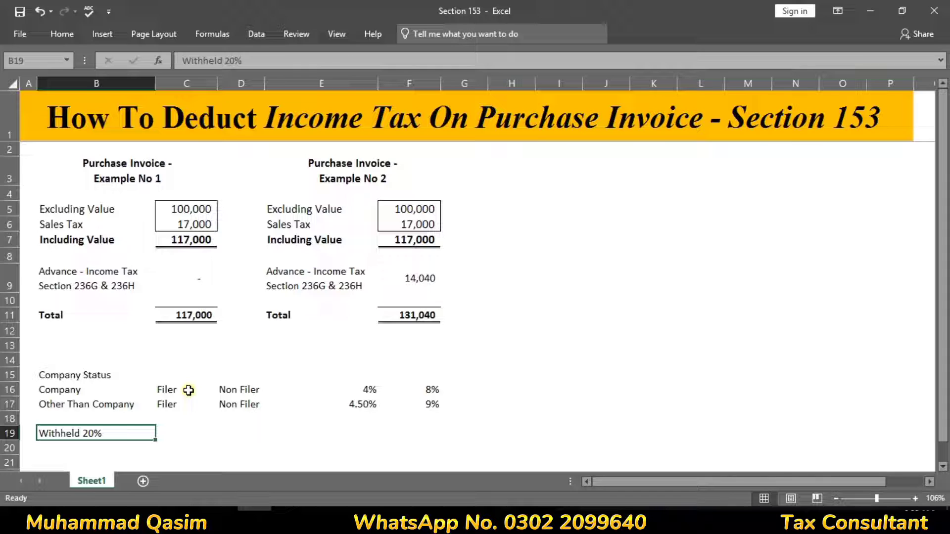
key(Down)
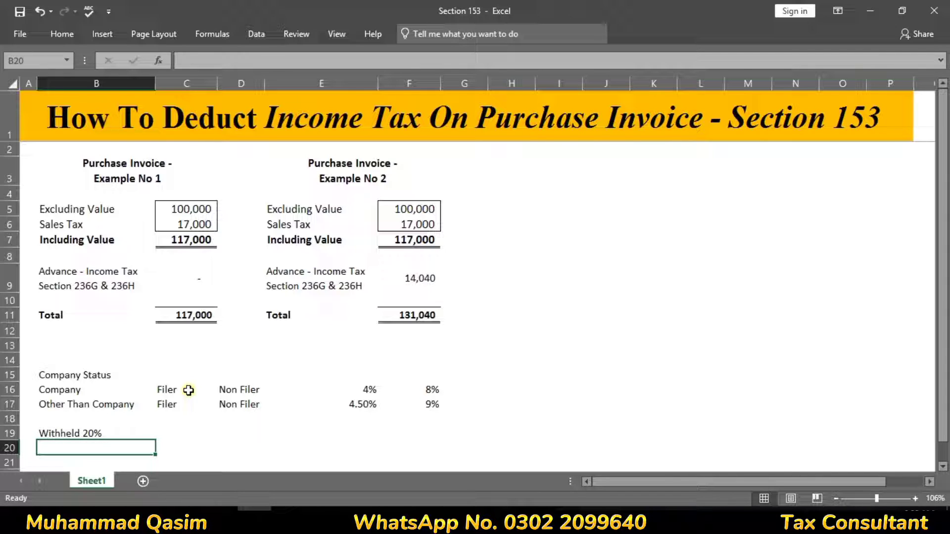
key(Down)
key(Up)
key(Up)
key(Up)
key(Up)
key(Up)
key(Up)
key(Up)
key(Up)
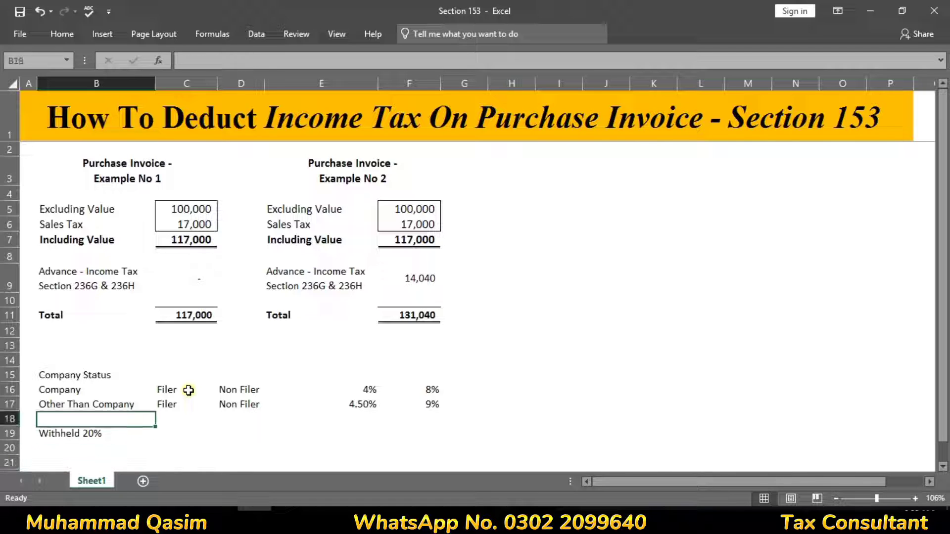
key(Down)
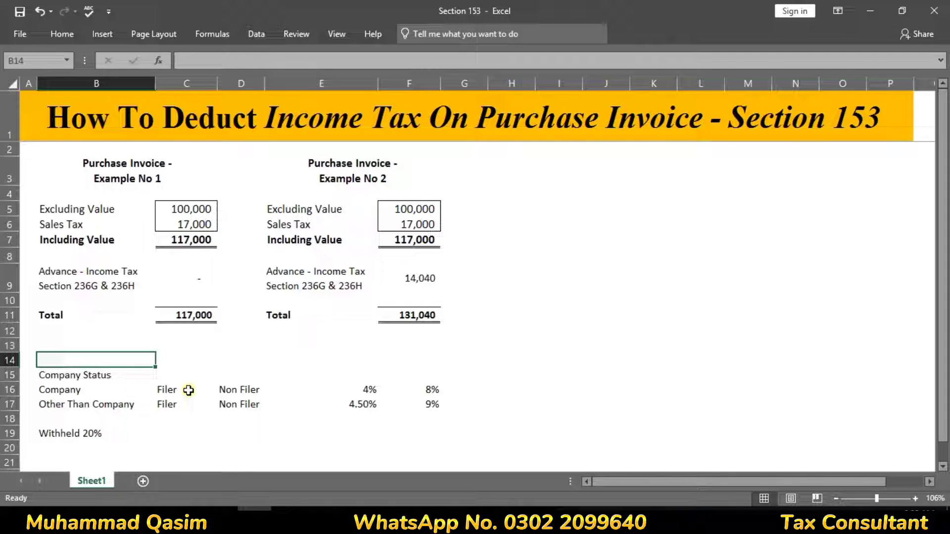
key(Up)
key(Up)
key(Up)
key(Right)
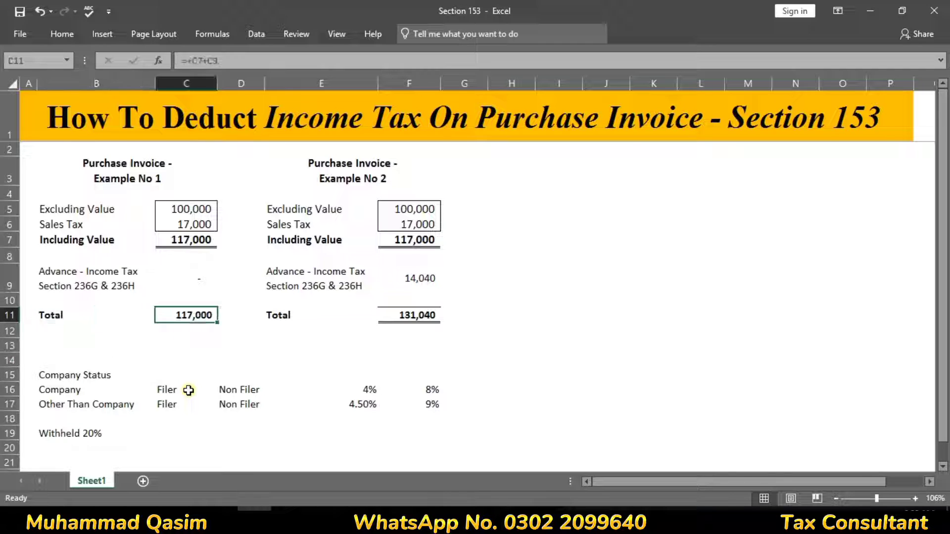
Try the formula +C11*4/100 in cell C21 for tax on the Example No 1 total, and clear the cell again.
key(Down)
key(Down)
key(Down)
key(Down)
key(Down)
key(Down)
key(Down)
key(Down)
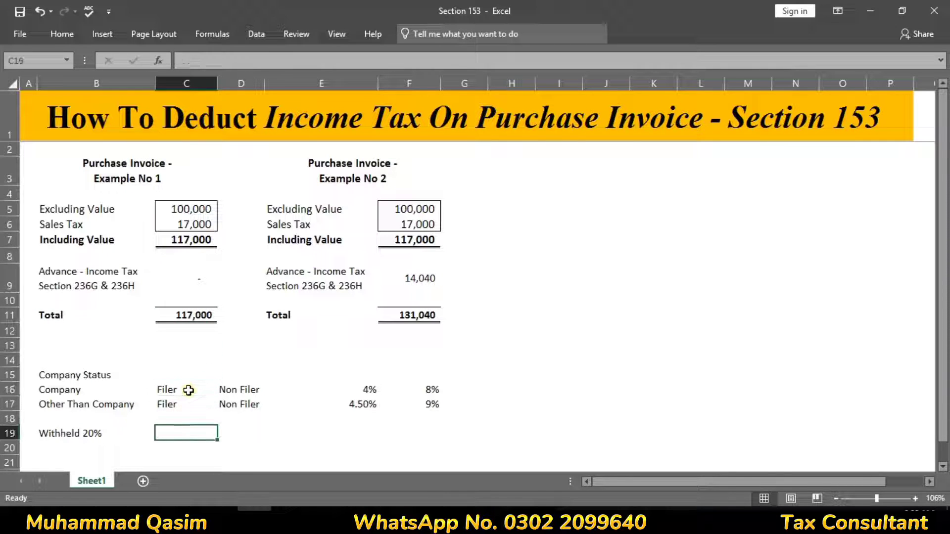
key(Down)
key(Down)
text(+)
key(Up)
key(Up)
key(Up)
key(Up)
key(Up)
key(Up)
key(Up)
key(Up)
key(Up)
key(Up)
text(*4/100)
key(Return)
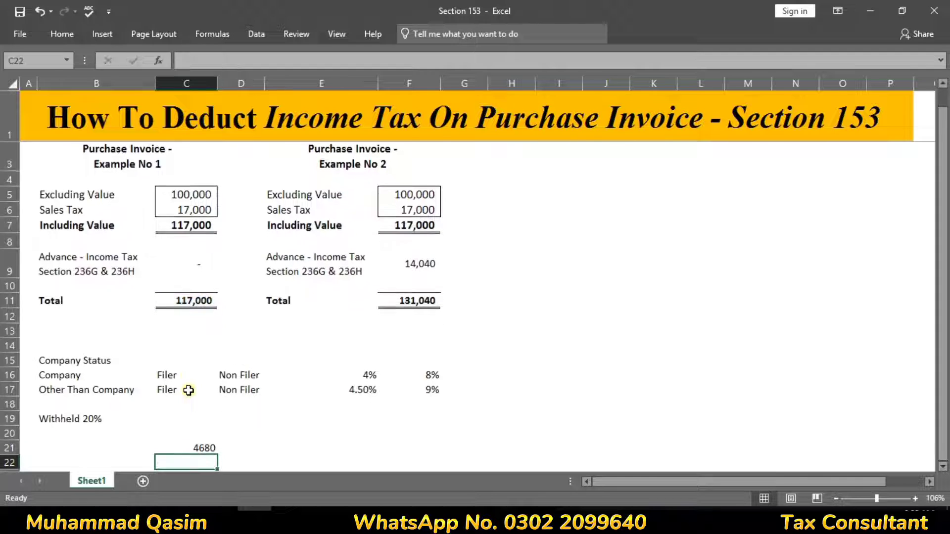
key(Up)
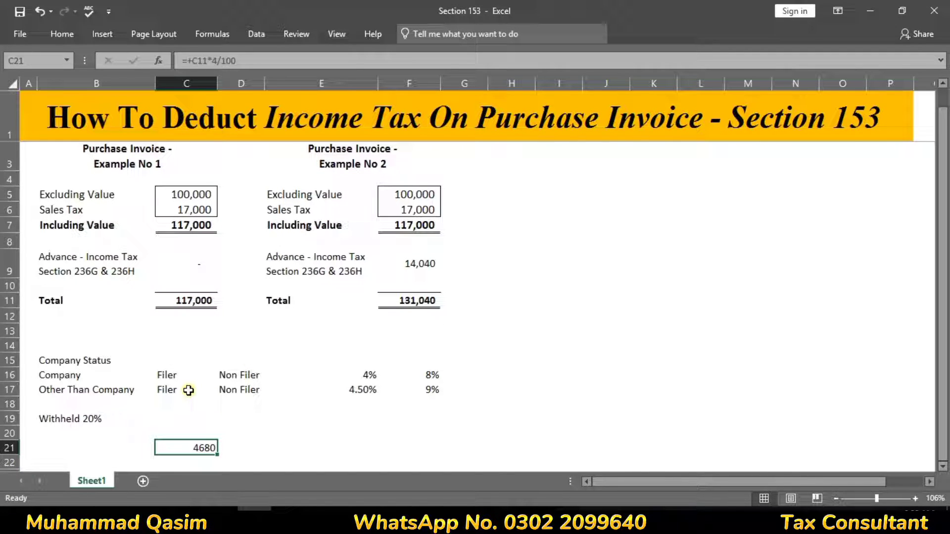
key(Delete)
Calculate 4% tax on the Example No 1 total in cell C12, directly below it, with the formula +C11*4/100.
key(Up)
key(Up)
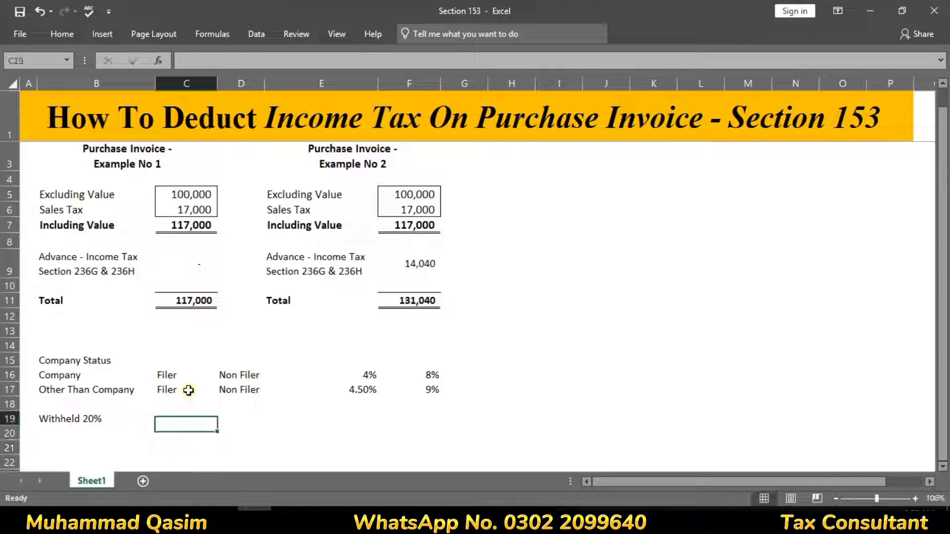
key(Up)
key(Up)
key(Up)
key(Up)
key(Up)
key(Up)
key(Up)
key(F2)
text(+)
key(Up)
text(*4/100)
key(Return)
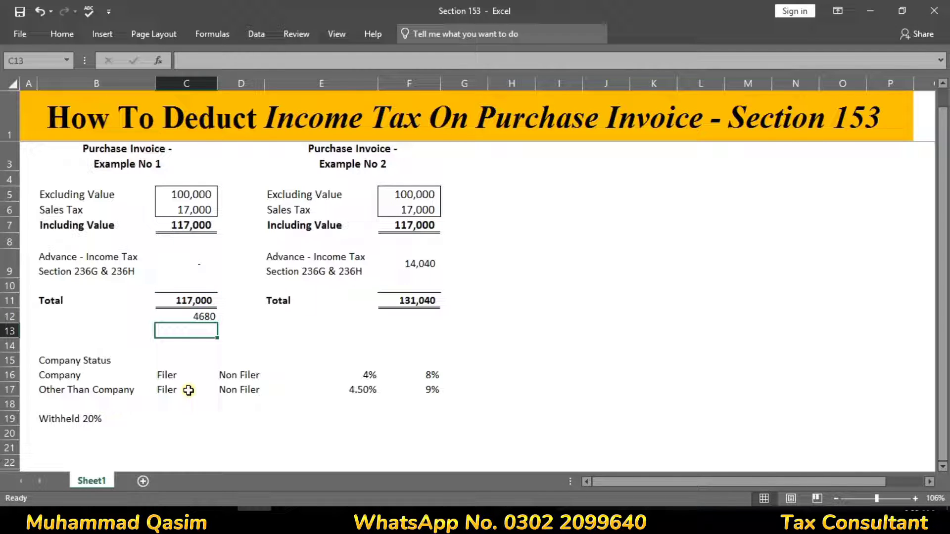
Format the tax amount in cell C12 with a thousands separator and no decimal places.
click(197, 315)
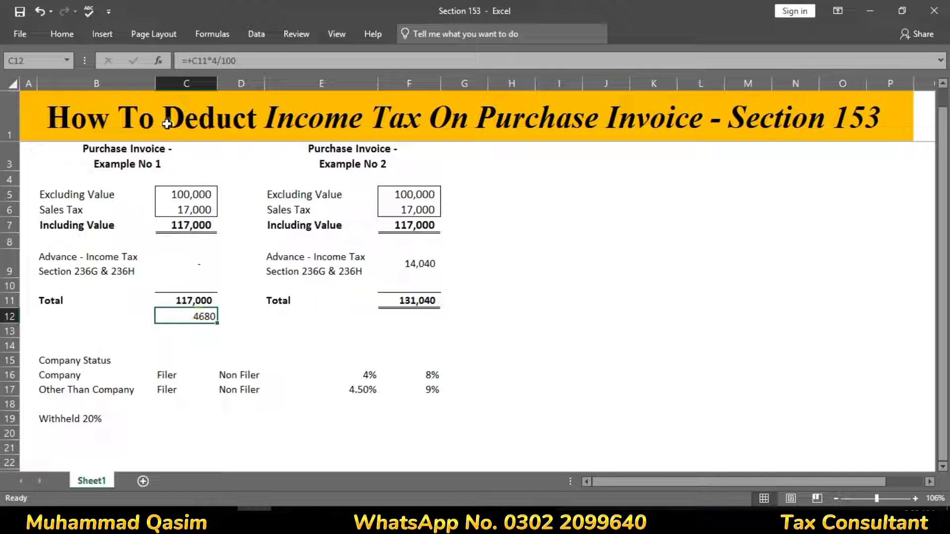
click(71, 37)
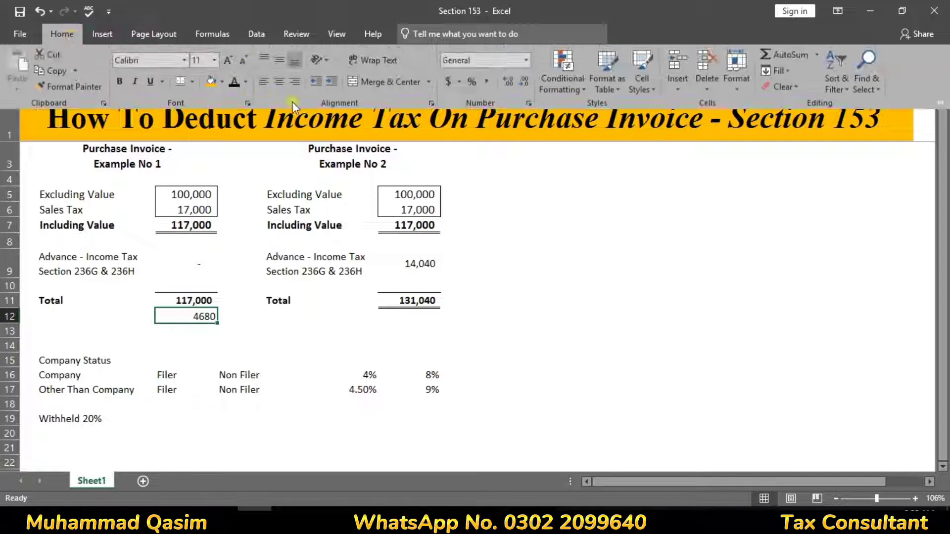
click(486, 81)
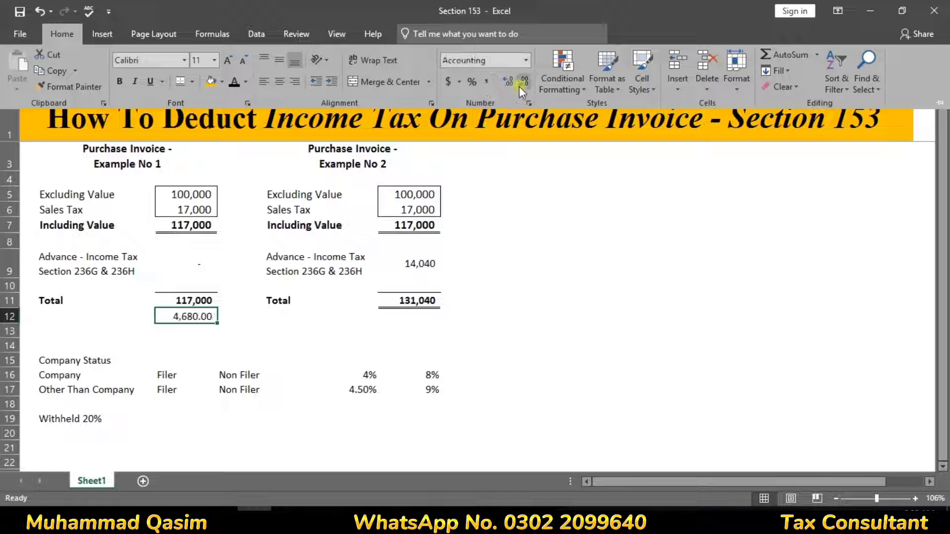
click(521, 82)
click(520, 82)
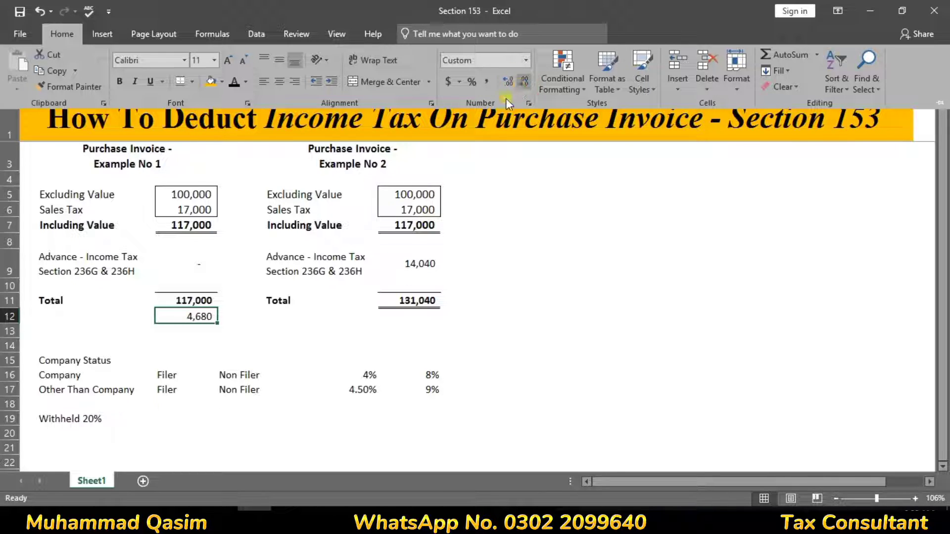
click(302, 319)
click(220, 342)
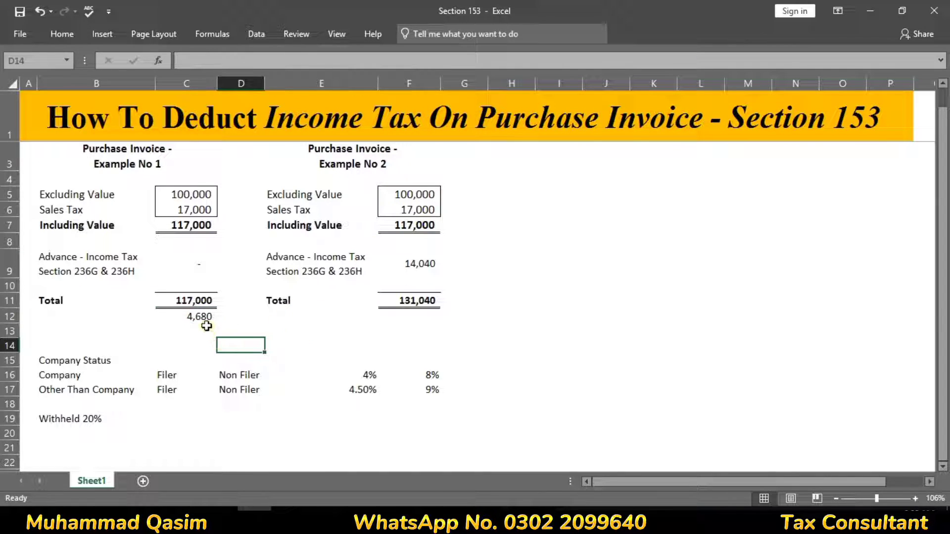
click(207, 326)
key(Up)
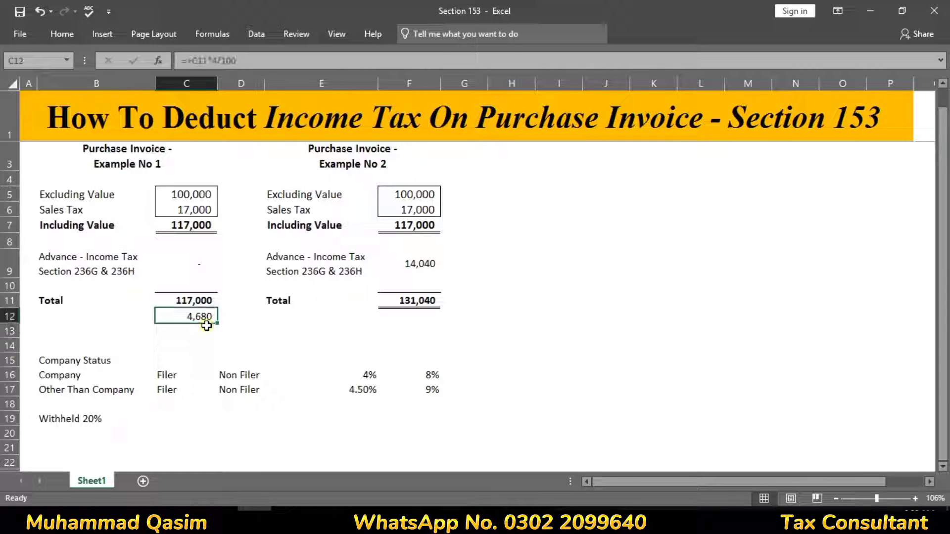
Label the 4% tax amount in row 12 by entering Company in cell B12.
key(Left)
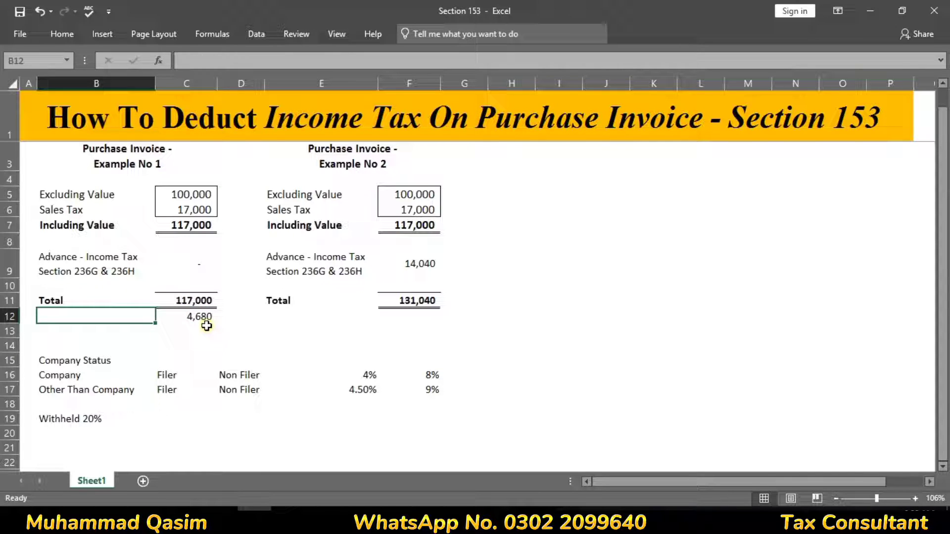
text(Comp)
text(an)
text(y)
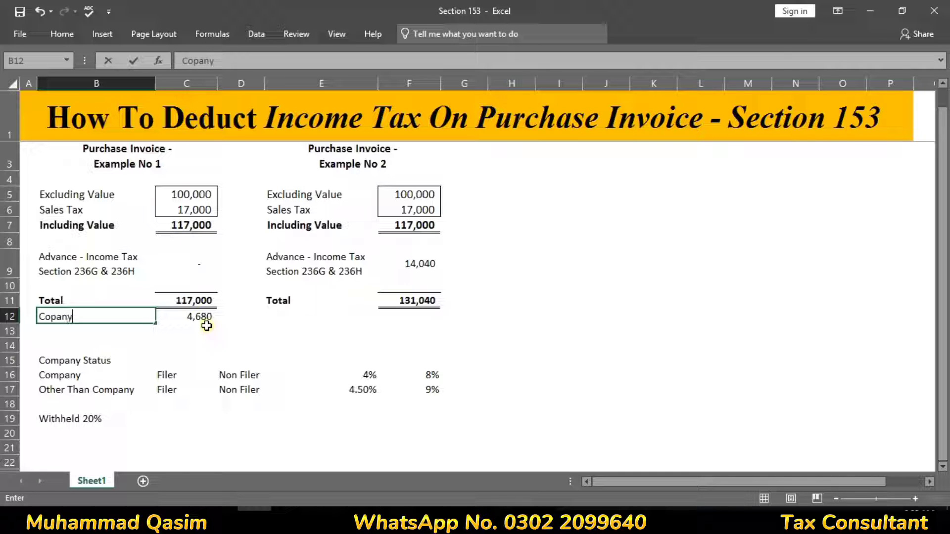
key(BackSpace)
key(BackSpace)
key(BackSpace)
key(BackSpace)
text(mpany)
key(Return)
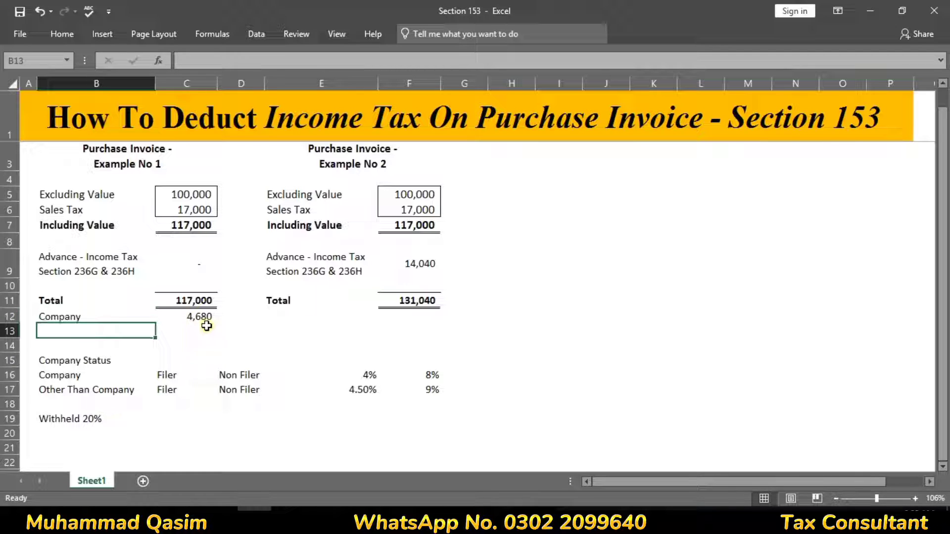
click(206, 323)
key(Down)
text(+)
key(Up)
key(Up)
key(Escape)
double_click(206, 326)
text(=+C12*4/100)
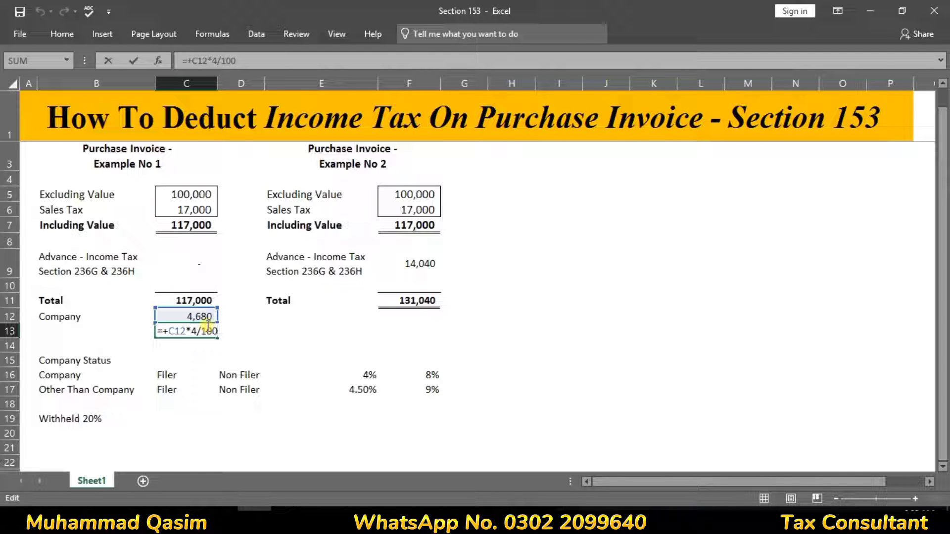
key(Escape)
Calculate 4.5% tax on the Example No 1 total in cell C13 with the formula +C11*4.5/100.
text(+)
key(Up)
key(Up)
text(*4.5/100)
key(Return)
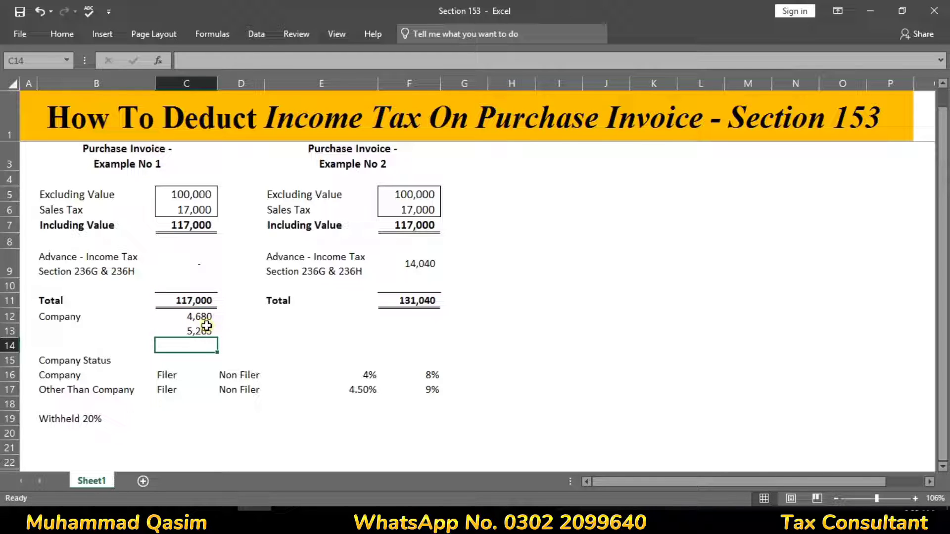
click(207, 325)
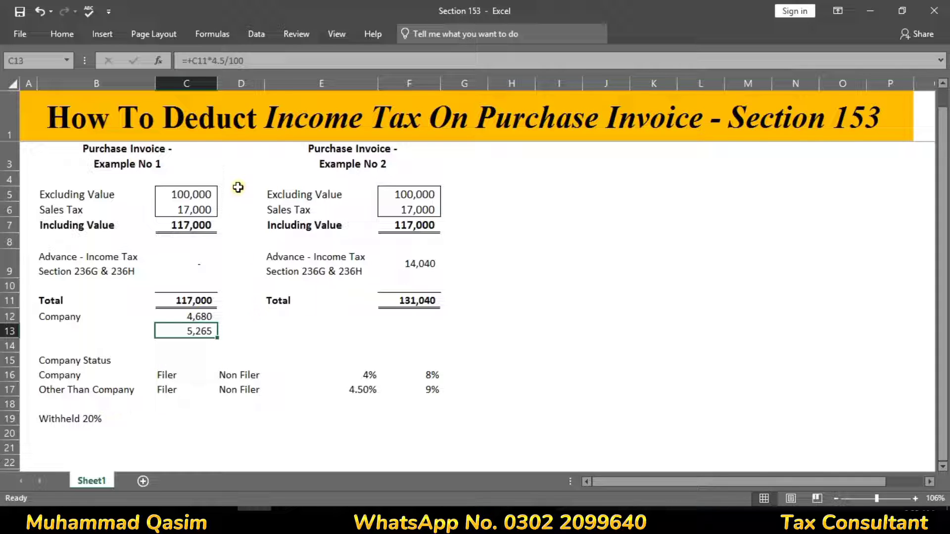
Review the Example No 1 excluding value in cell C5 and the company tax amount in cell C12.
click(205, 194)
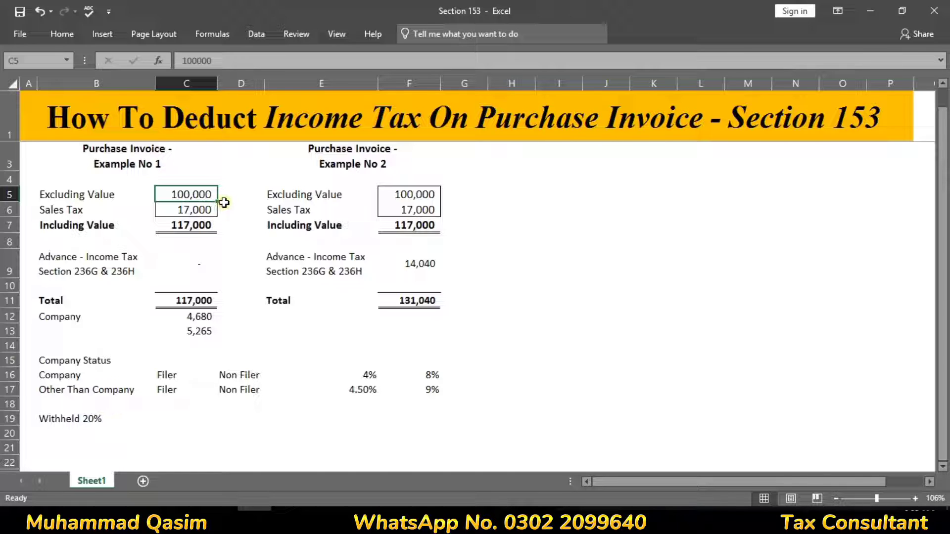
click(190, 313)
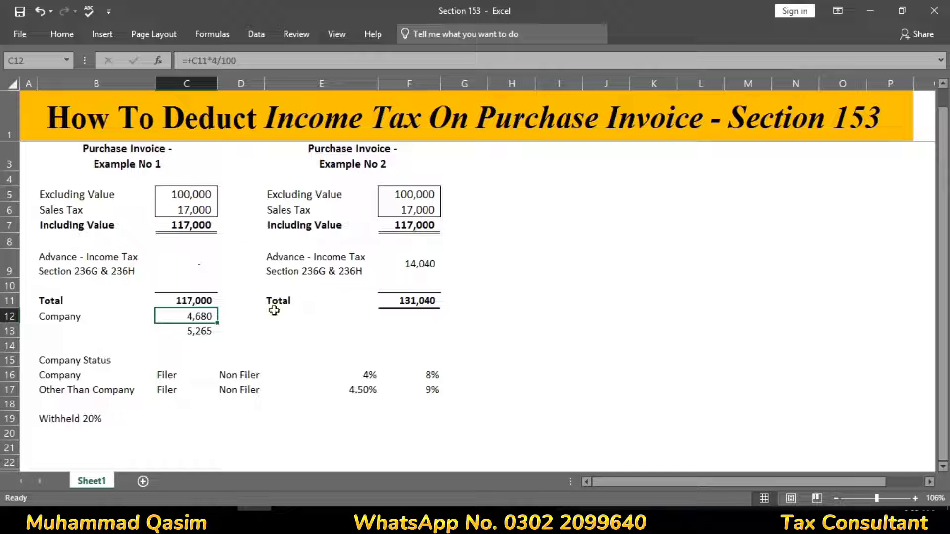
click(199, 190)
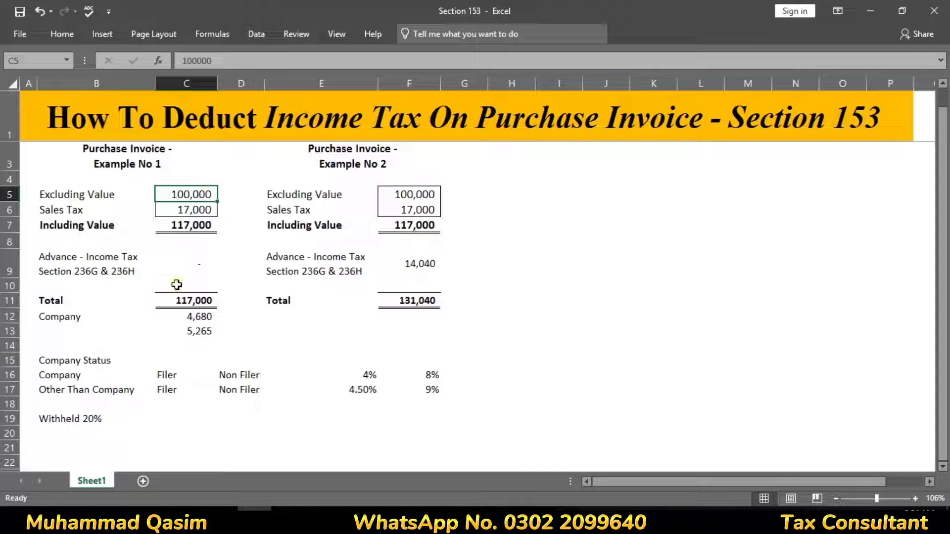
click(223, 198)
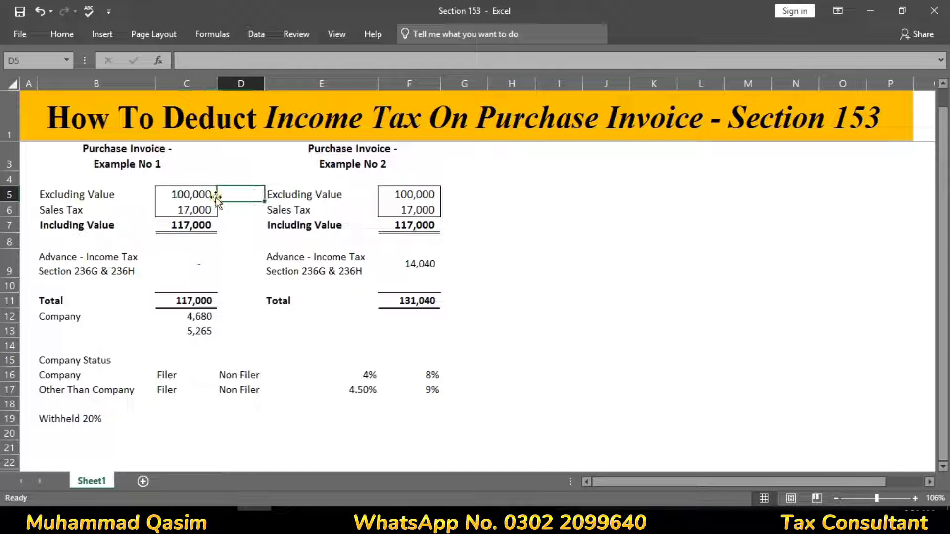
click(204, 194)
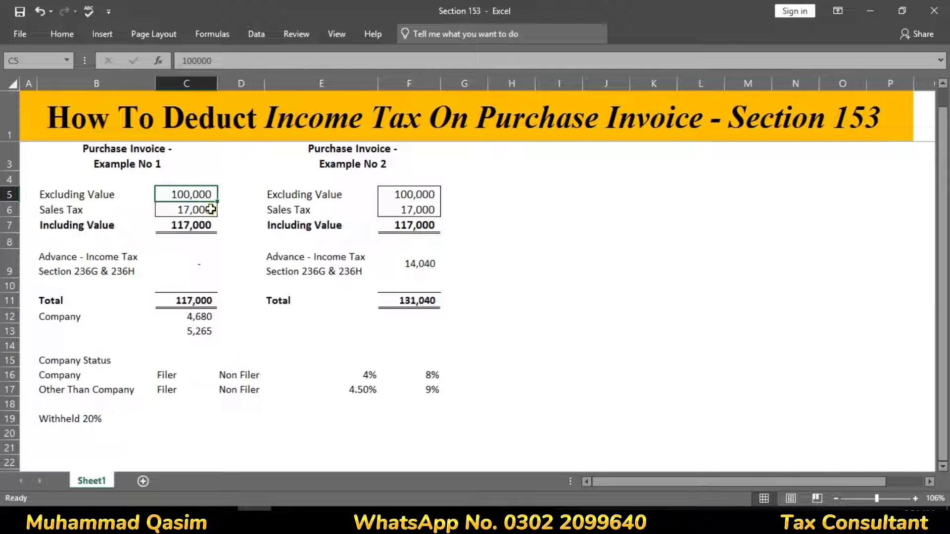